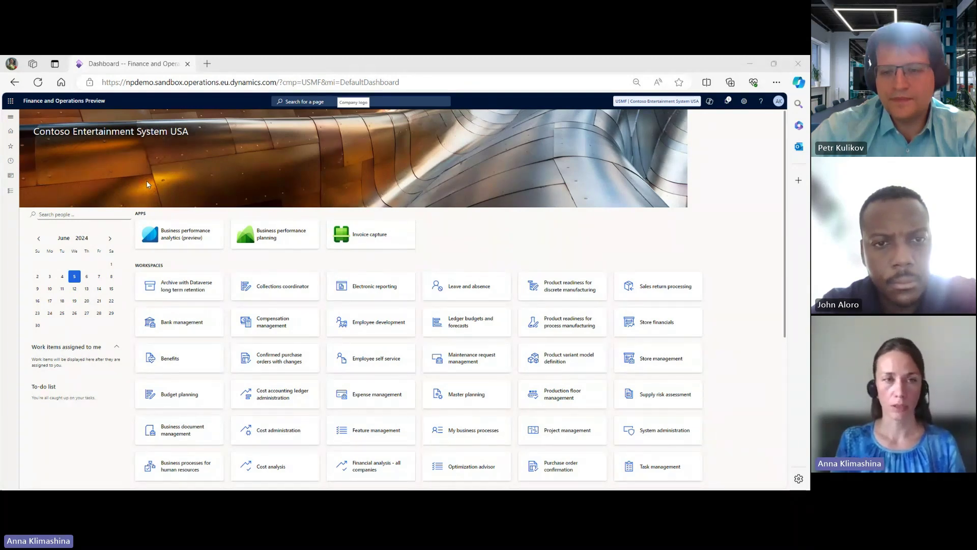
Open the netting agreements in Cash and bank management to view the Basic agreement, and open Customer and vendor balance netting.
click(10, 118)
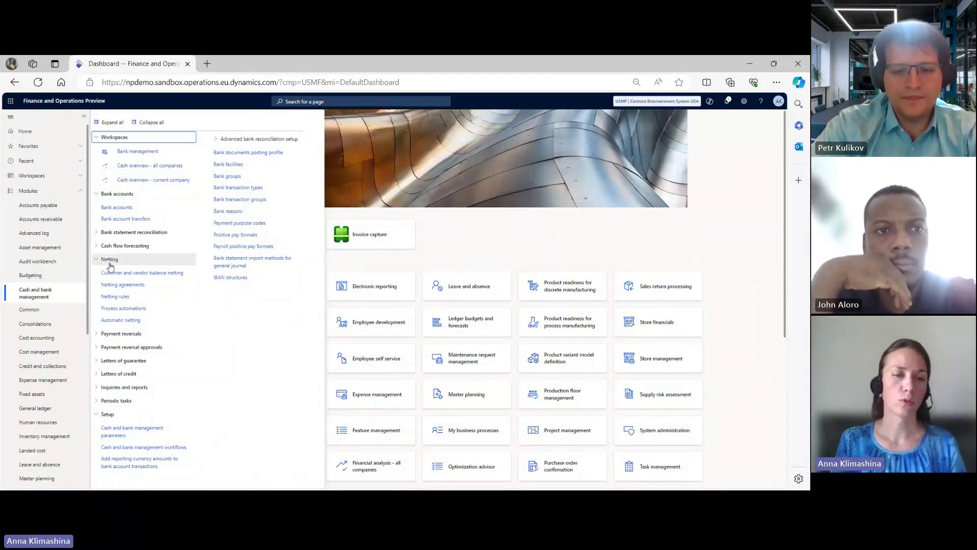
click(120, 288)
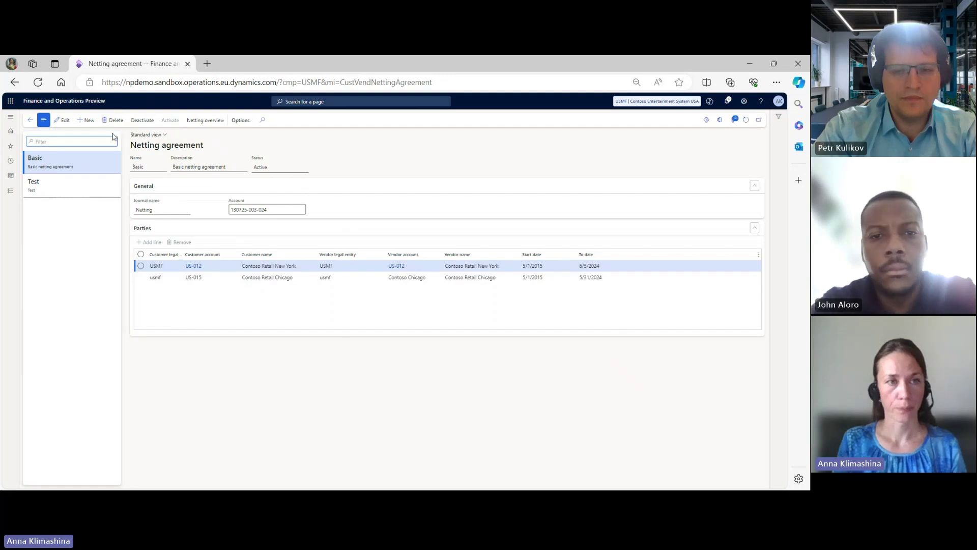
click(10, 116)
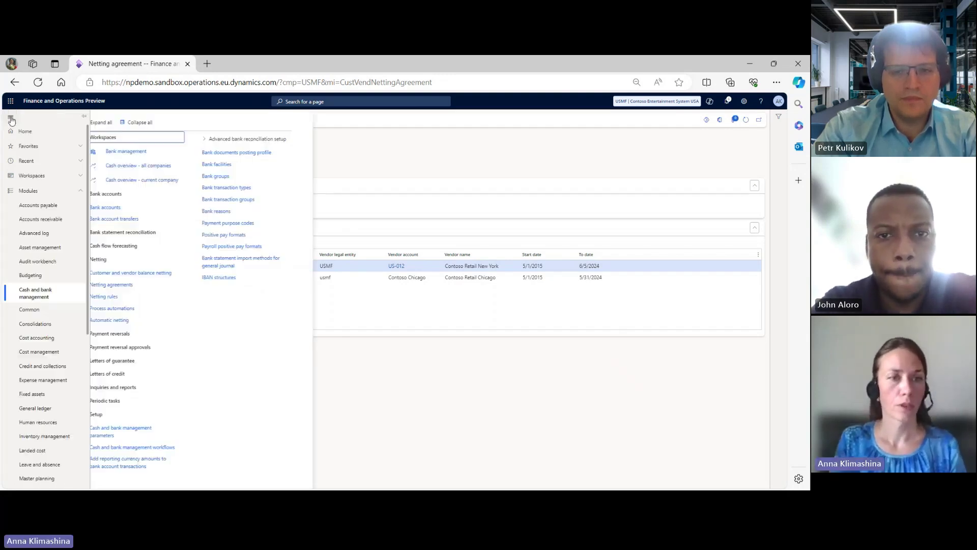
click(144, 278)
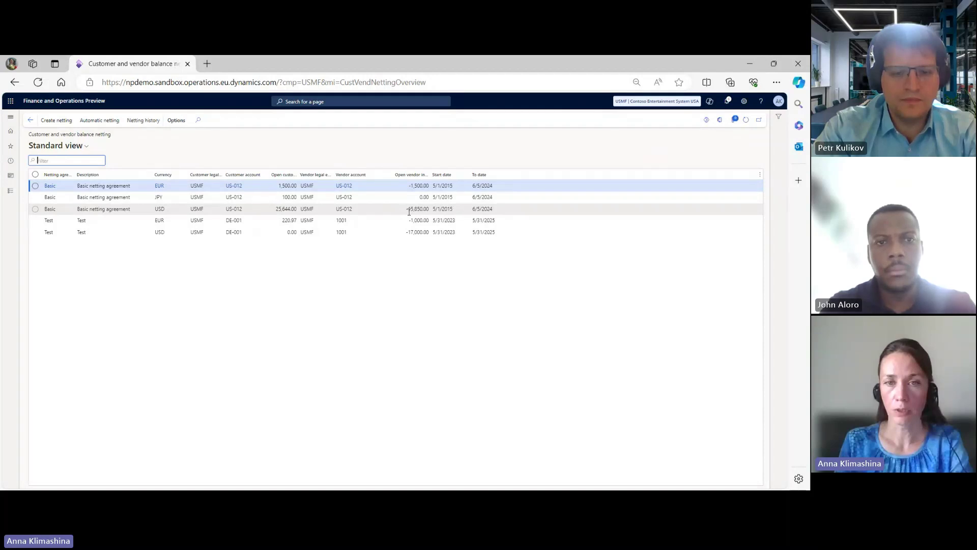
Copy the currency code USD from the Basic netting agreement's USD balance line.
key(Tab)
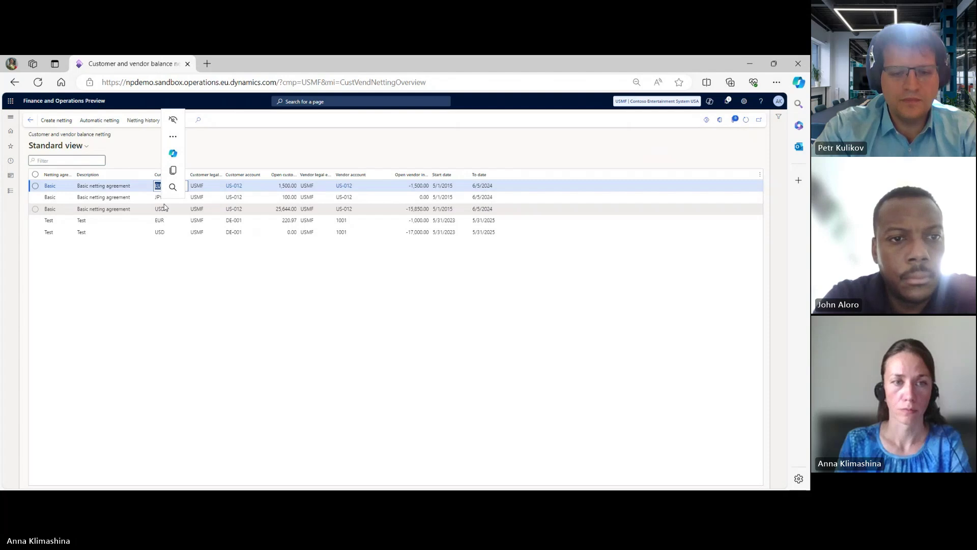
click(163, 208)
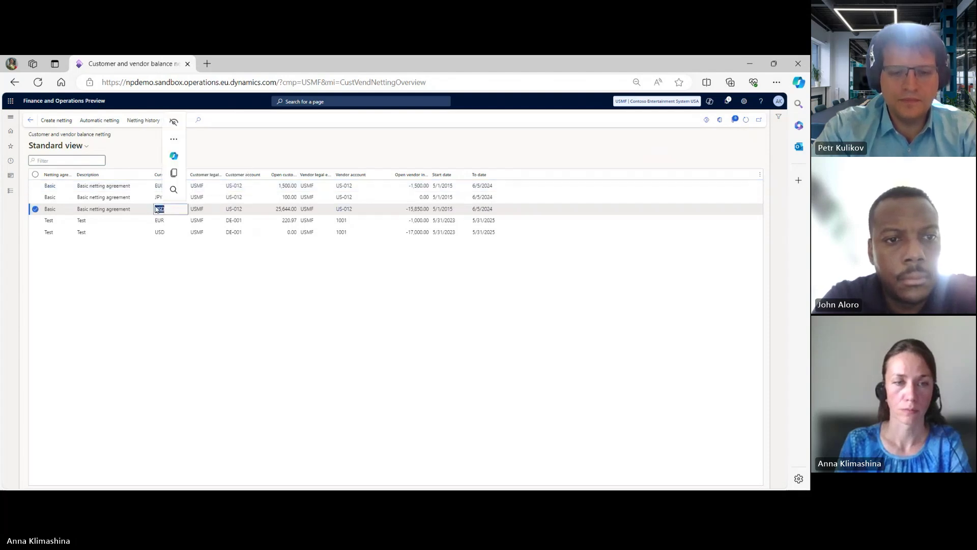
right_click(159, 209)
click(184, 218)
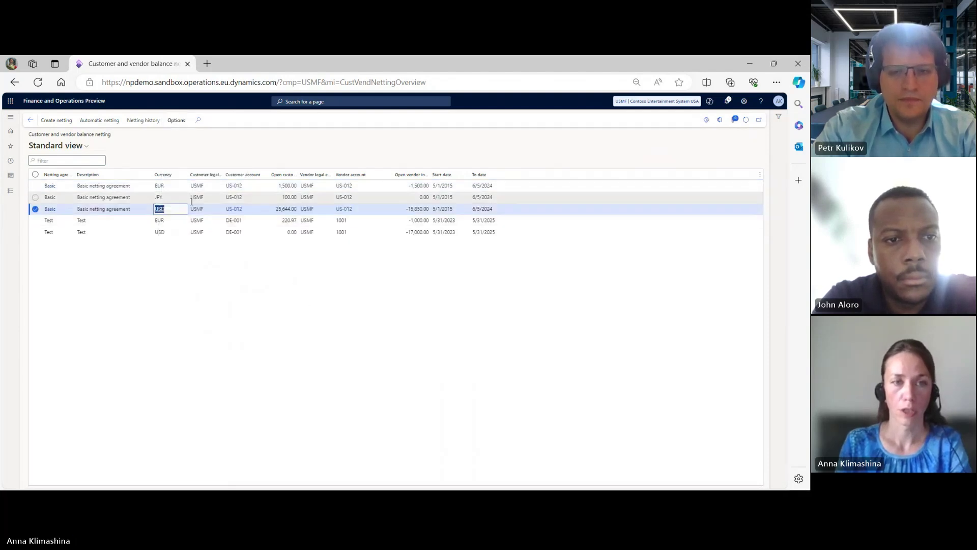
Duplicate the balance netting page in a second browser tab and open the vendor transactions behind the Basic agreement's USD line there.
right_click(150, 64)
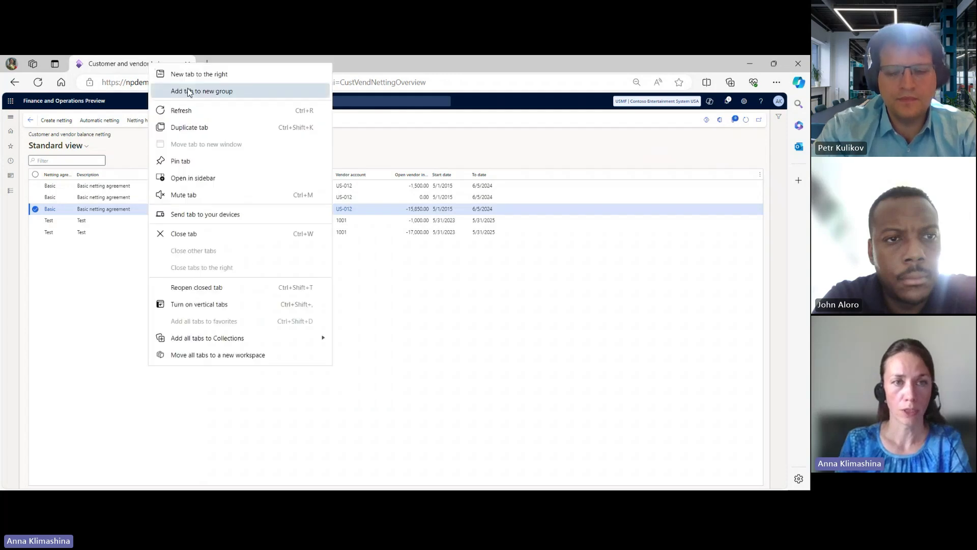
click(202, 131)
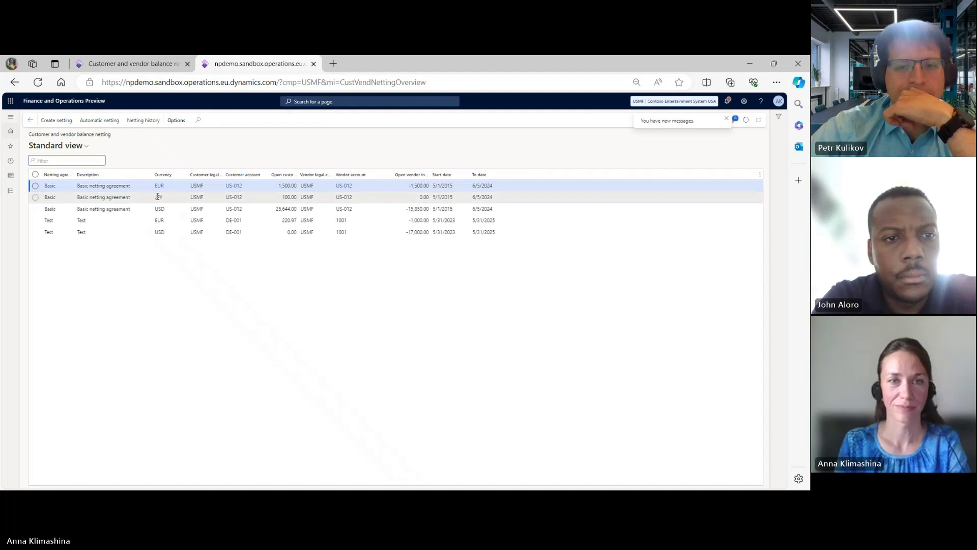
click(350, 210)
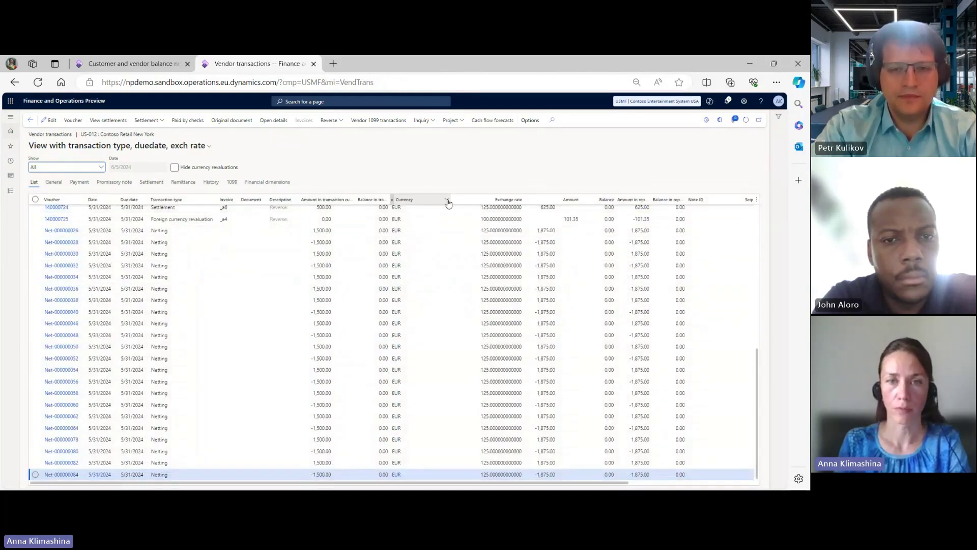
Filter the vendor transactions to currency USD using the copied value, and sort them by due date from oldest to newest.
click(447, 202)
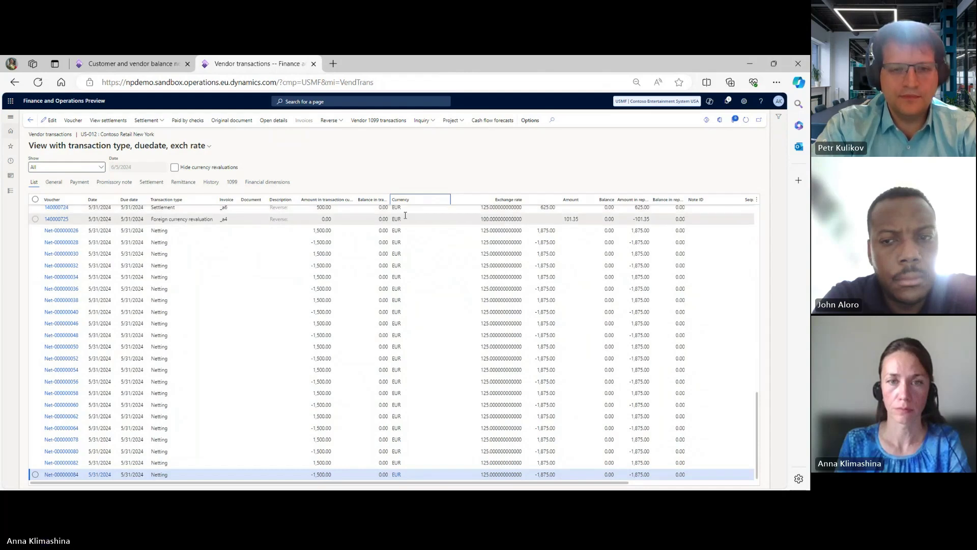
click(403, 200)
right_click(405, 262)
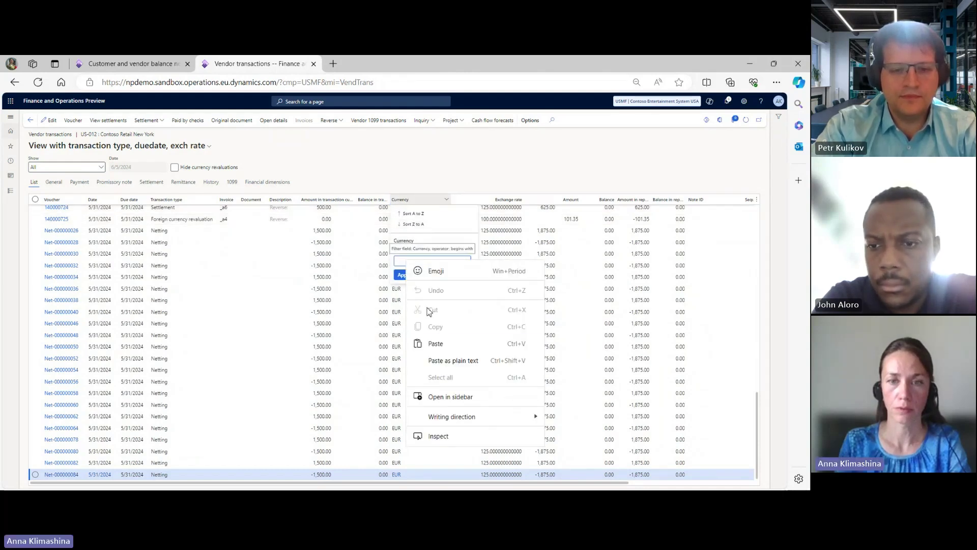
click(436, 344)
click(399, 279)
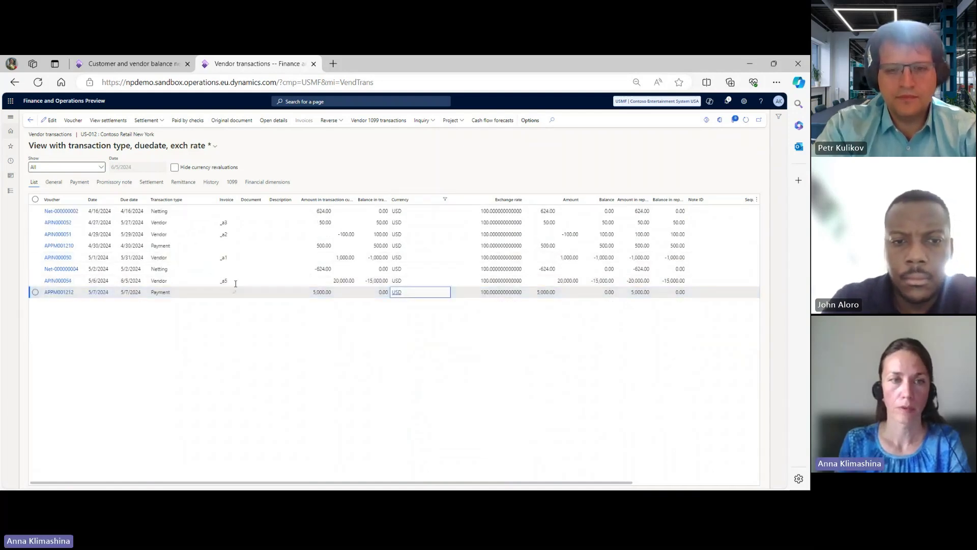
click(144, 201)
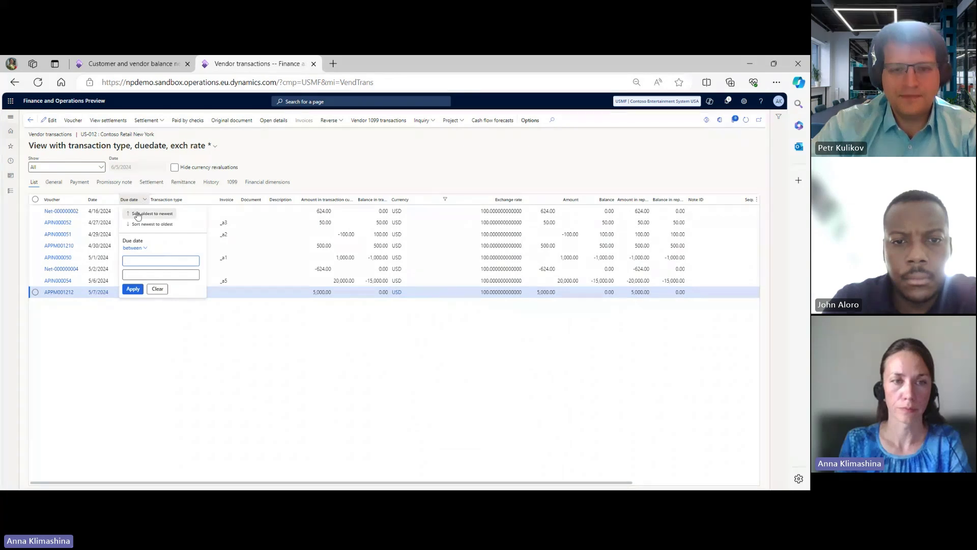
click(137, 216)
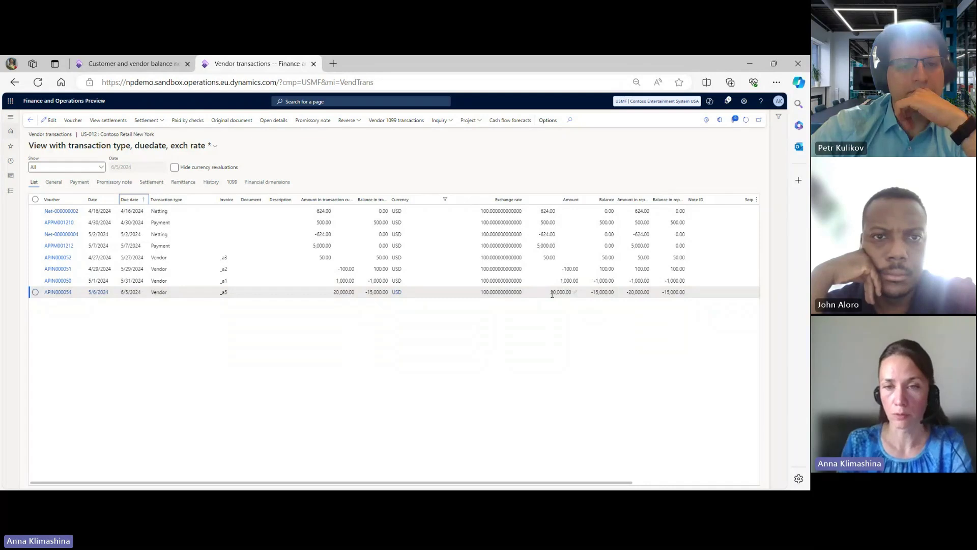
Check the transaction-currency balances of the vendor invoices due 5/27/2024, 5/29/2024 and 6/5/2024.
click(383, 259)
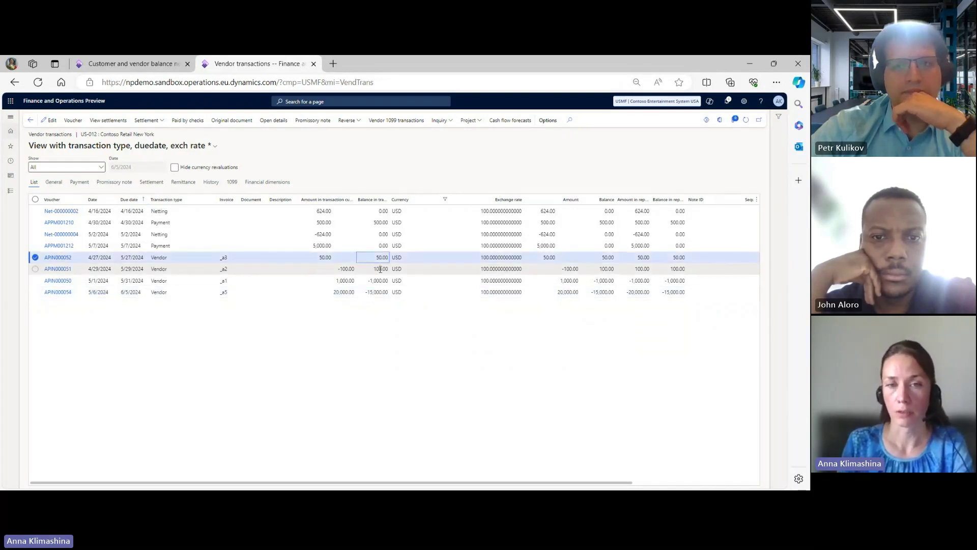
click(380, 269)
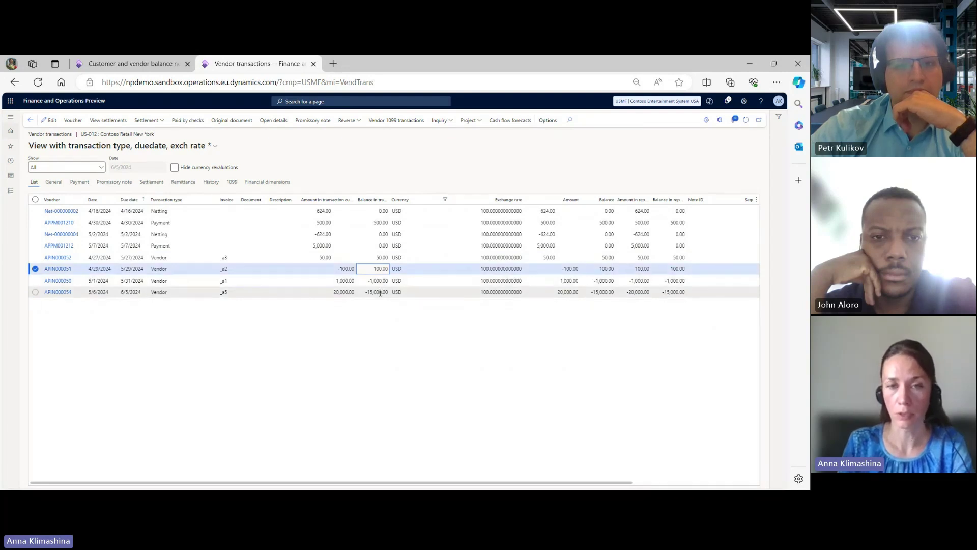
click(382, 293)
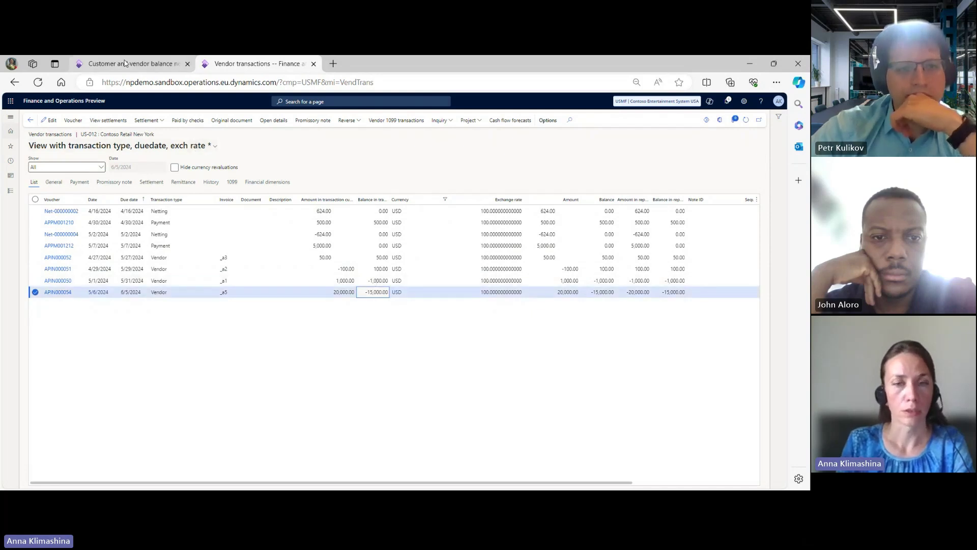
Return to the balance netting overview and start a netting for the Basic agreement's EUR line.
click(126, 62)
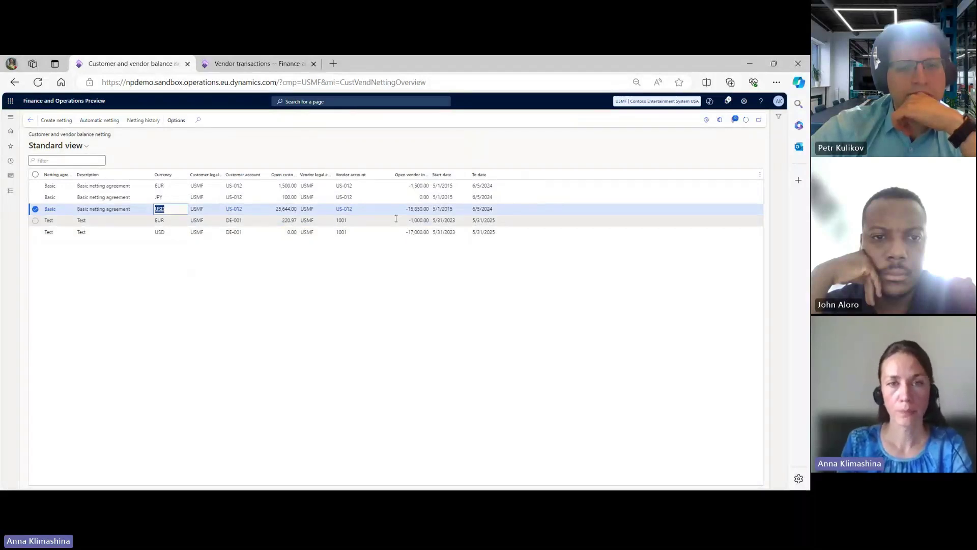
click(411, 187)
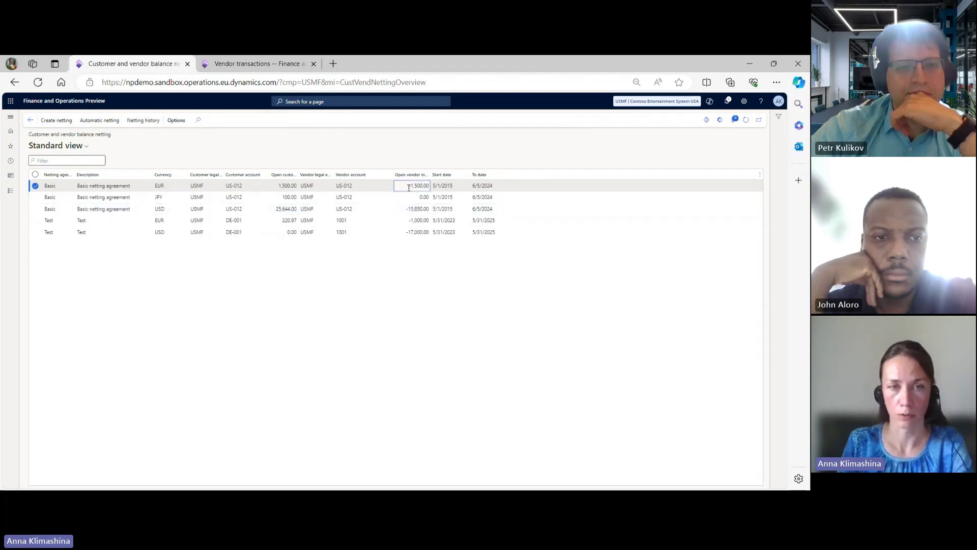
click(57, 122)
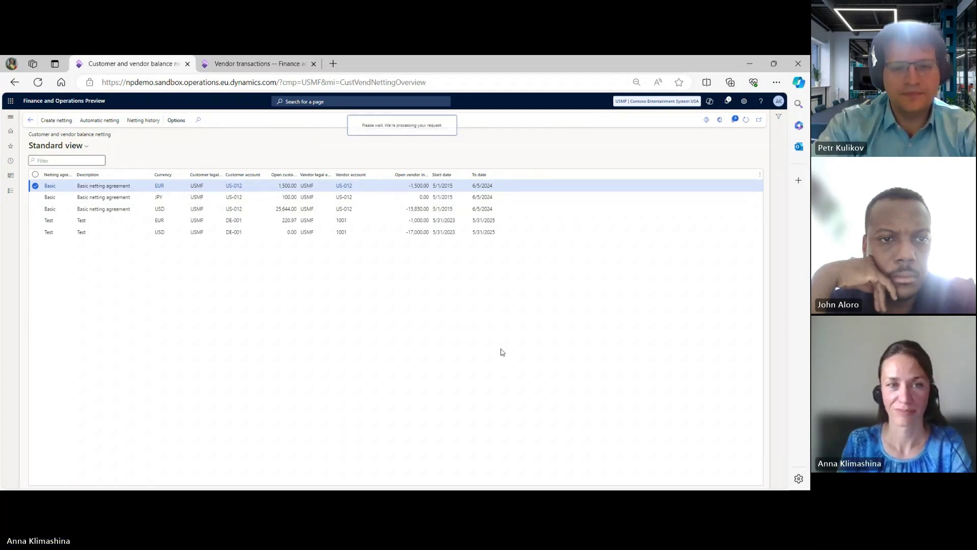
scroll(390, 320, down, 1)
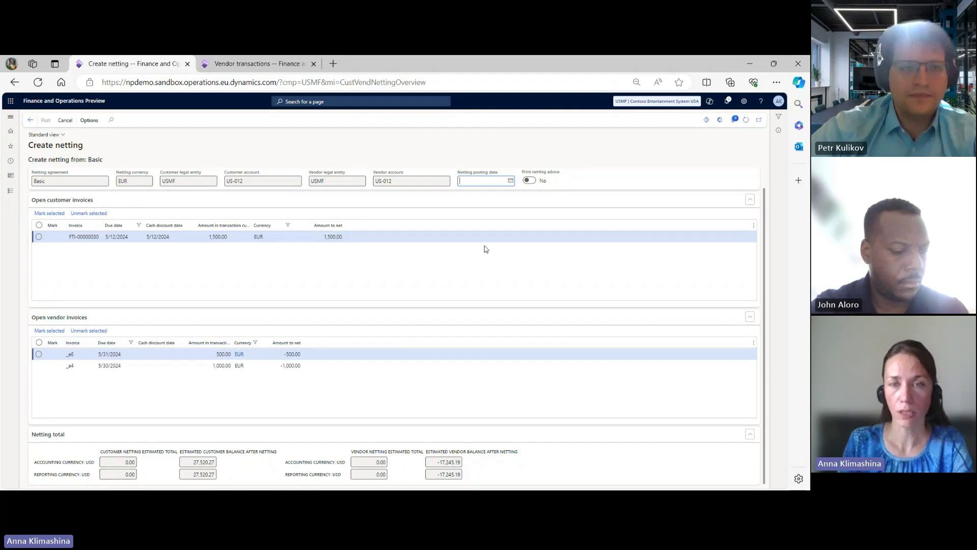
Set the netting posting date to 5/31/2024.
click(485, 180)
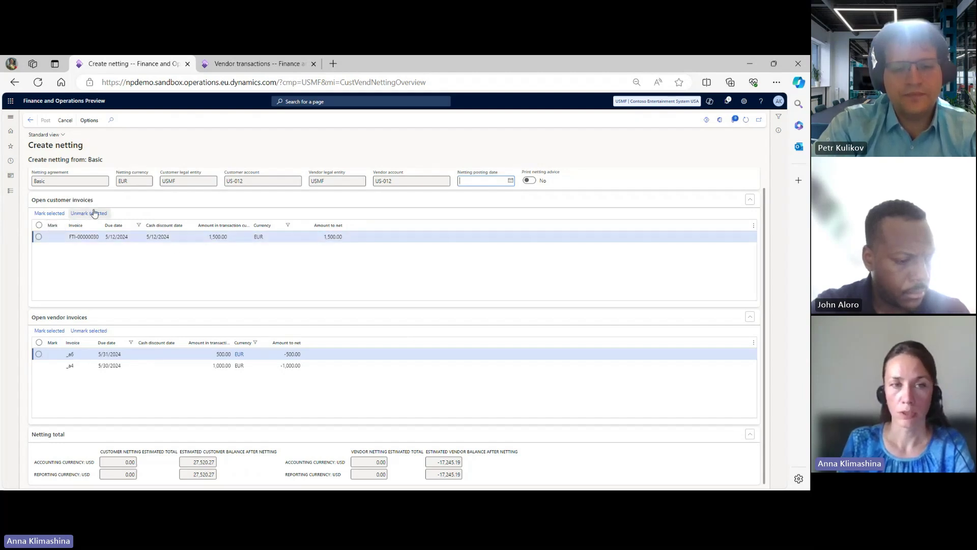
click(511, 181)
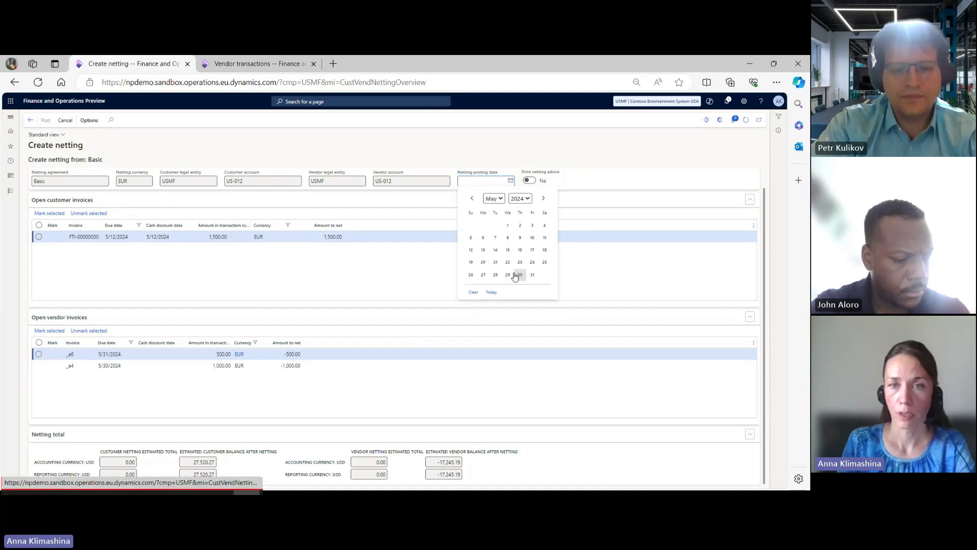
click(532, 276)
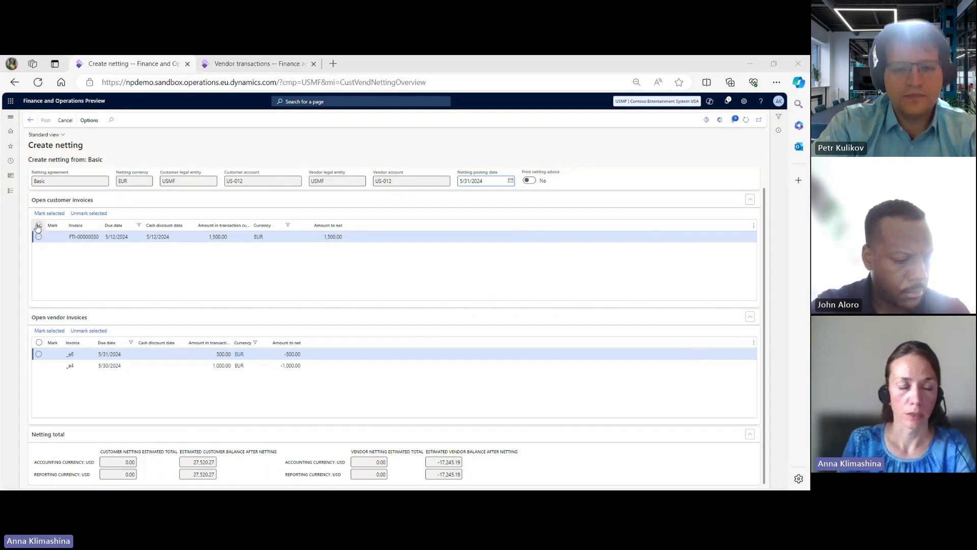
Mark the EUR 1,500.00 customer invoice and both open vendor invoices for netting, and post the netting.
click(51, 213)
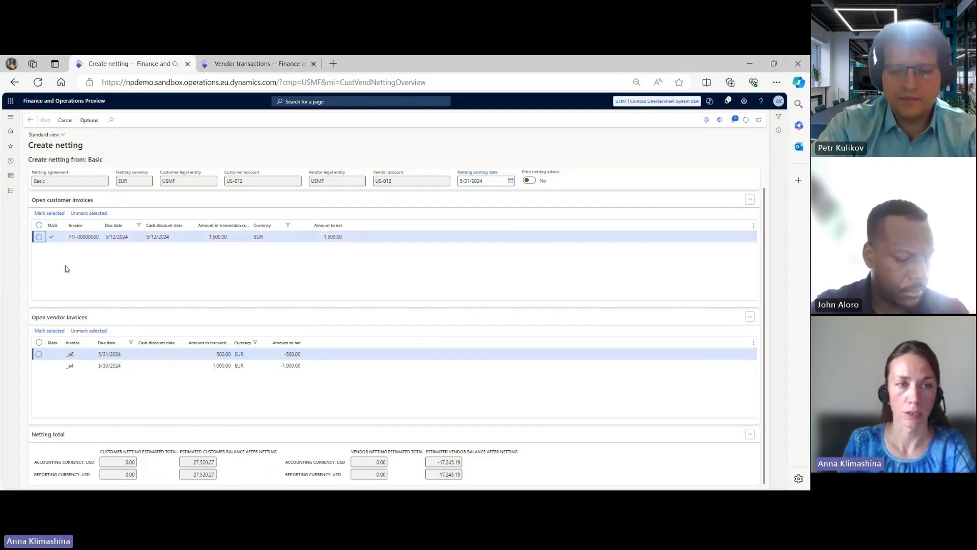
click(39, 343)
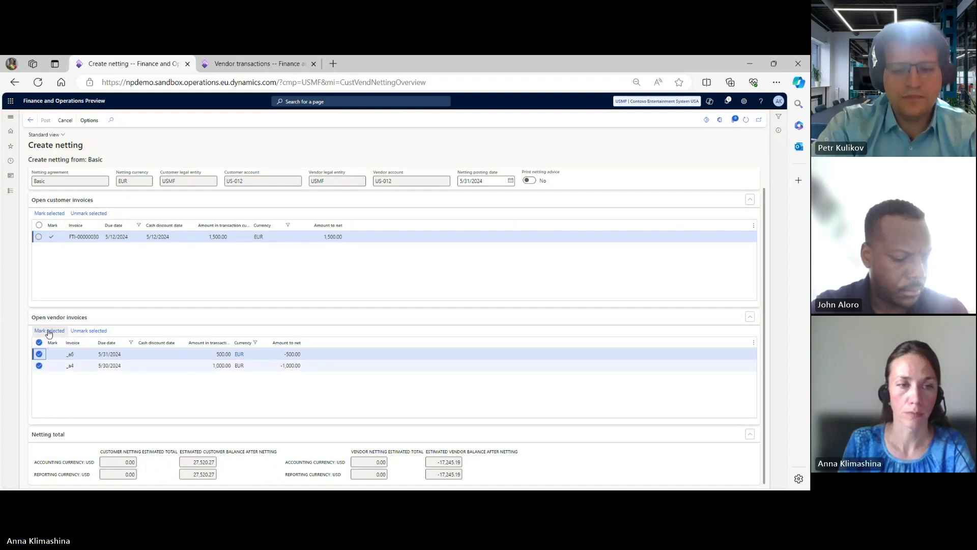
click(49, 332)
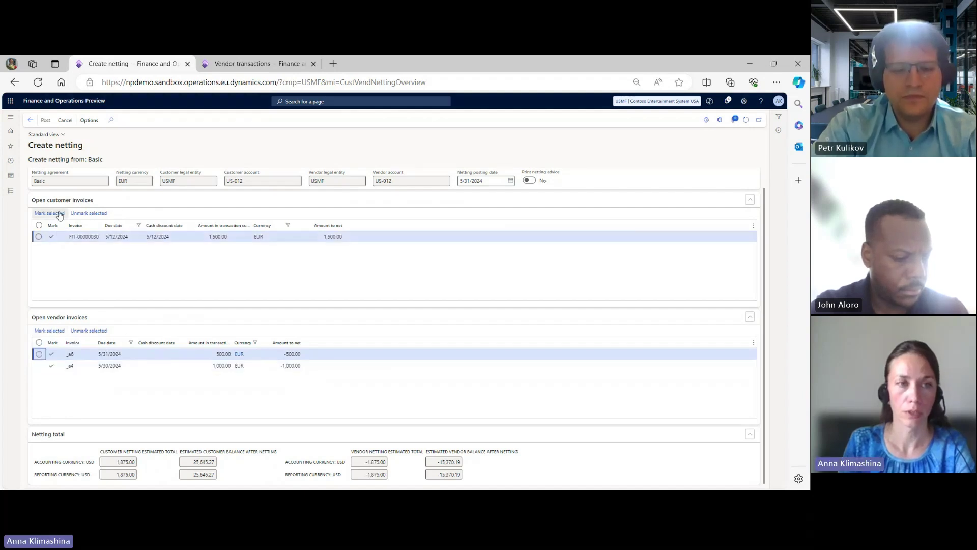
click(44, 121)
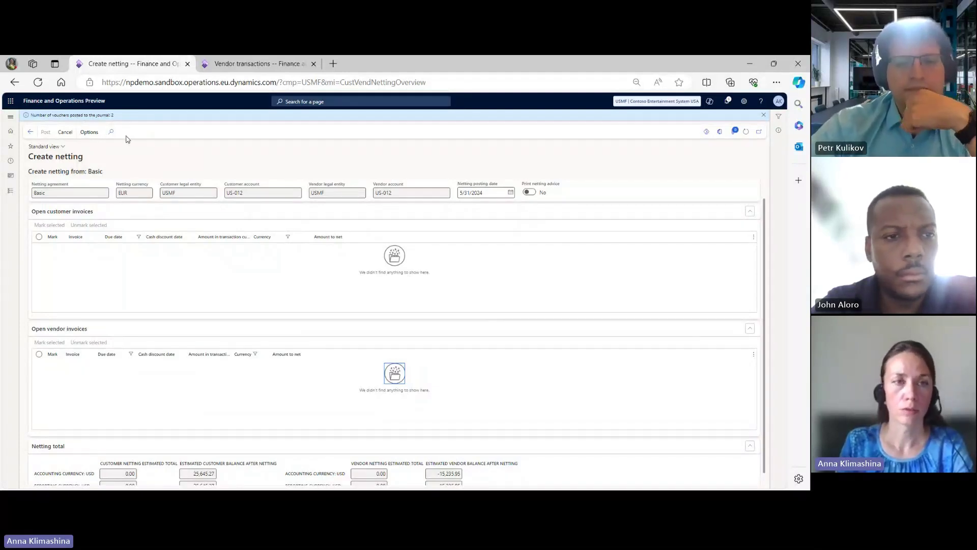
Open the netting history and view the invoice details of the posted netting journal 00686.
click(29, 134)
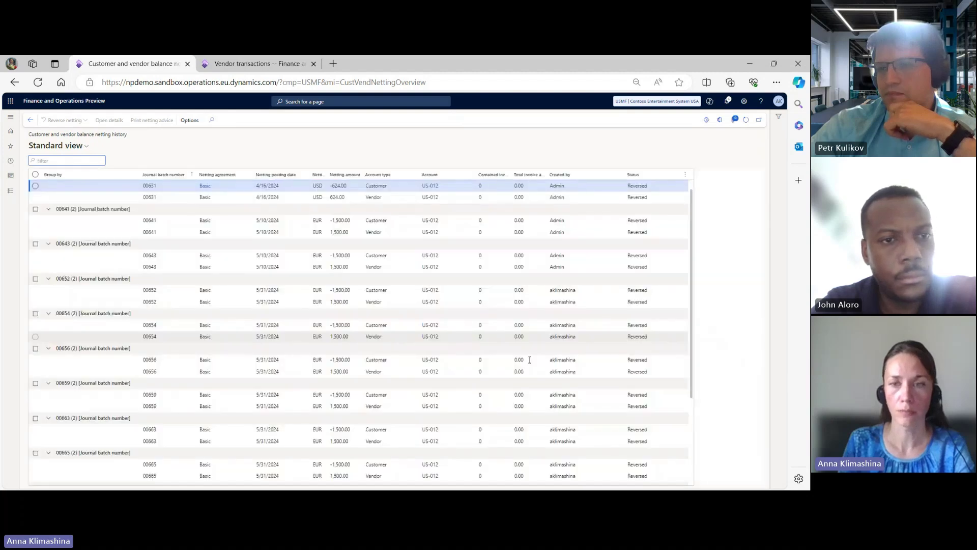
scroll(621, 370, down, 2)
scroll(620, 370, down, 2)
scroll(647, 450, down, 1)
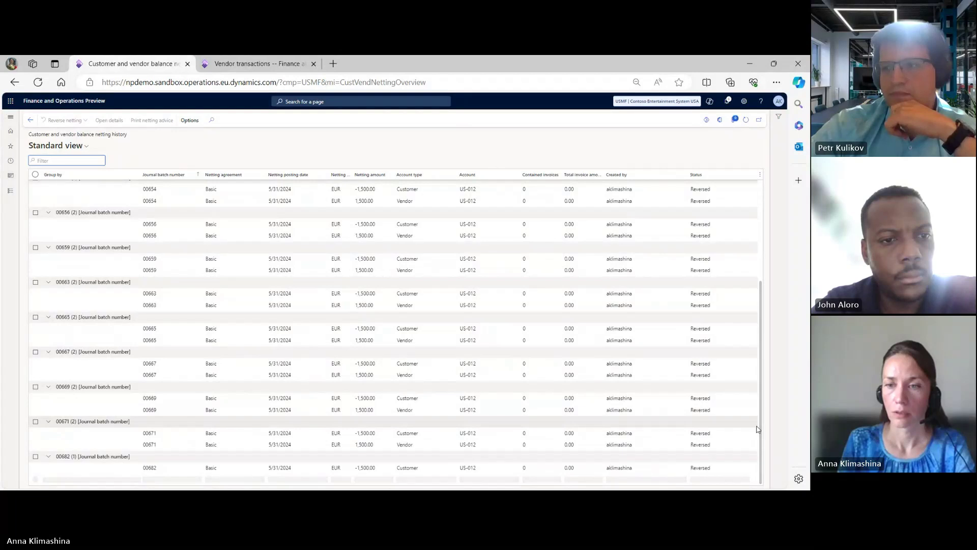
scroll(718, 435, down, 3)
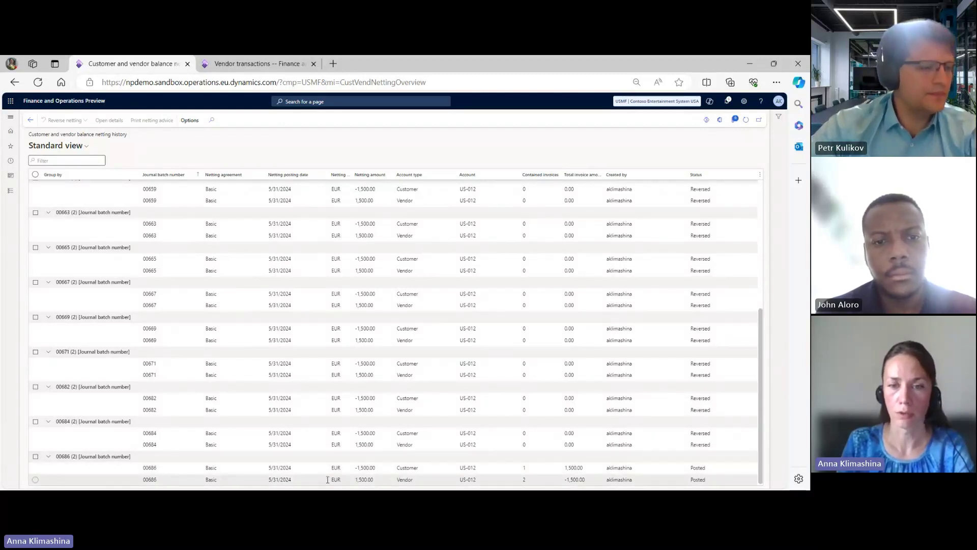
click(415, 471)
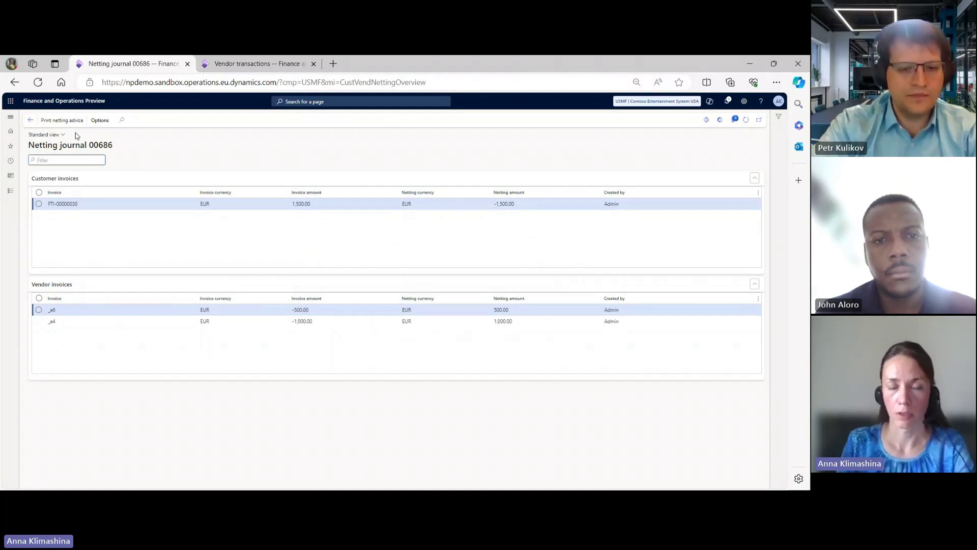
Switch to the vendor transactions of US-012 and filter the list by currency EUR.
click(246, 64)
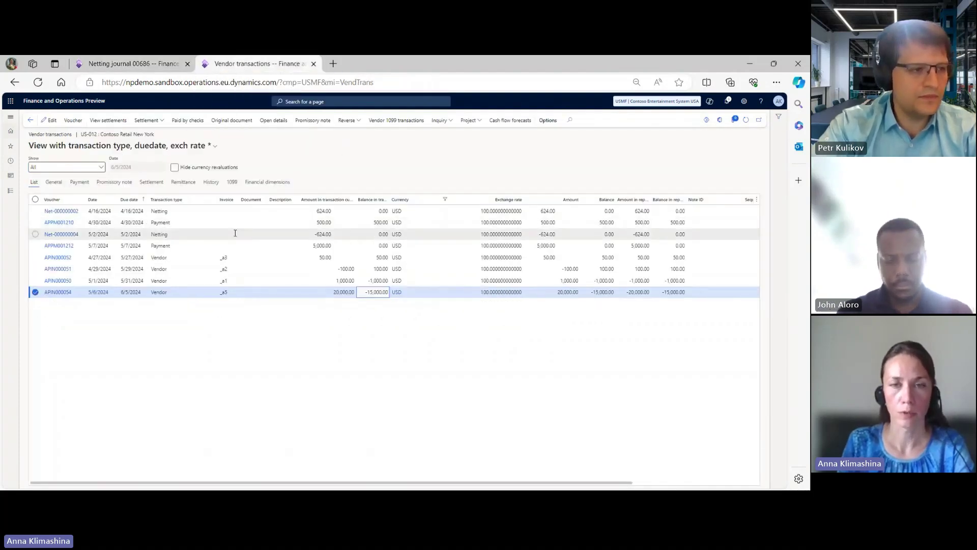
click(438, 201)
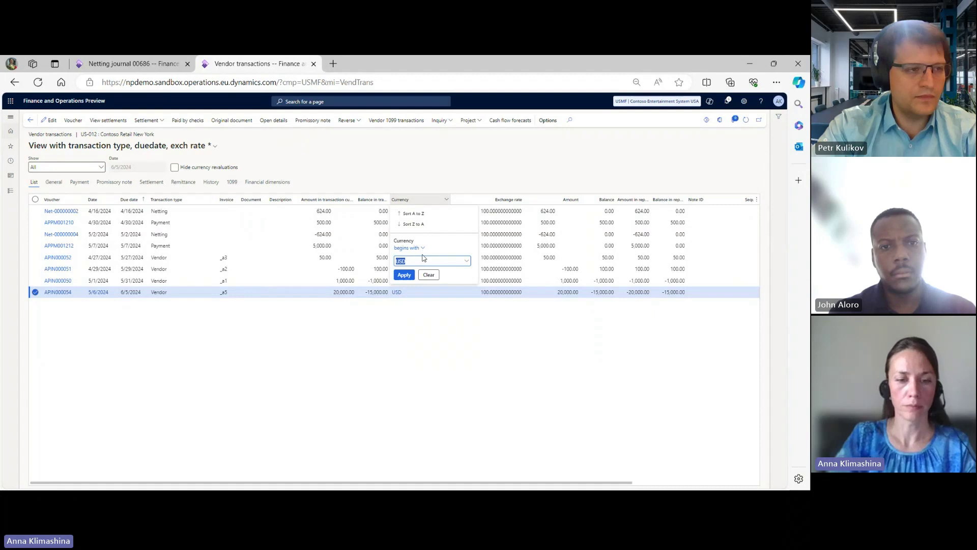
text(eur)
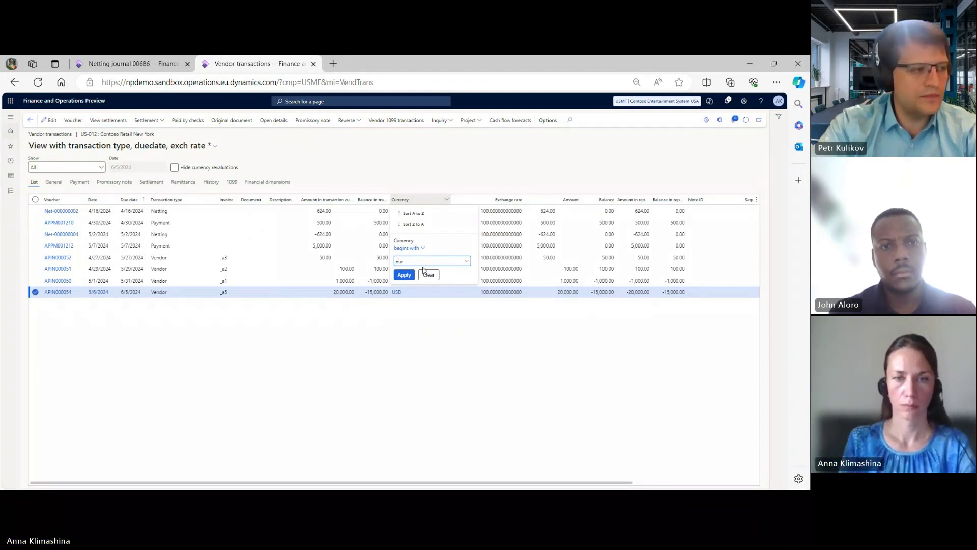
click(410, 276)
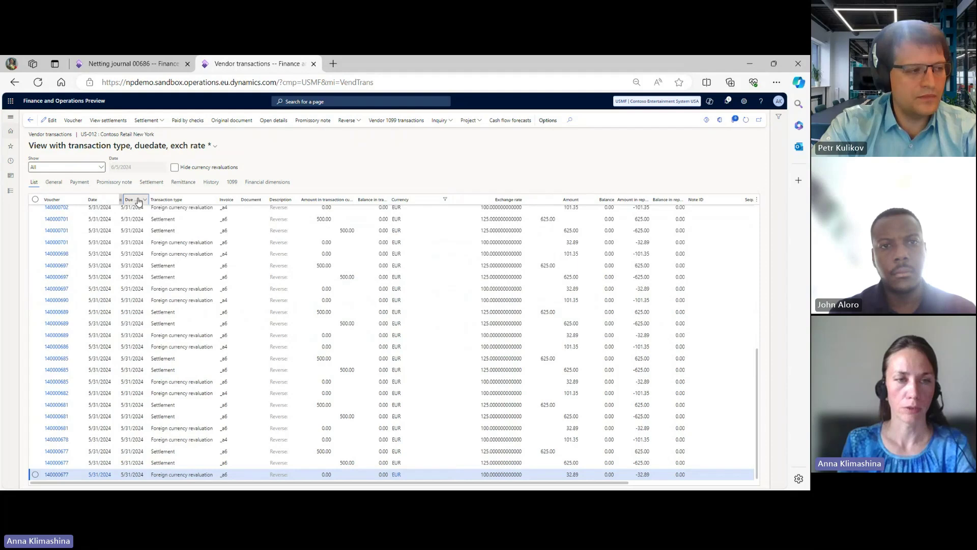
Find and select the netting transaction Net-000000086 dated 5/31/2024 among the EUR vendor transactions.
click(133, 199)
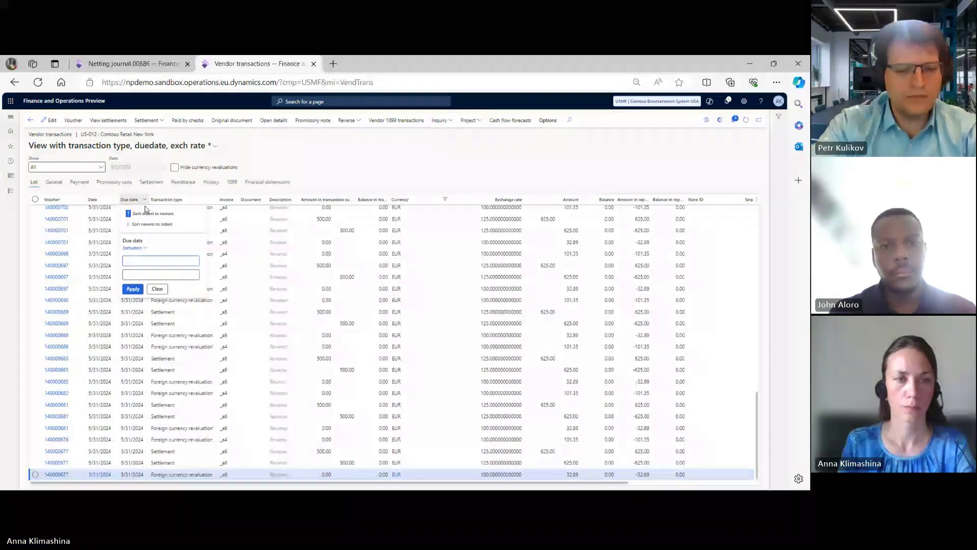
click(132, 289)
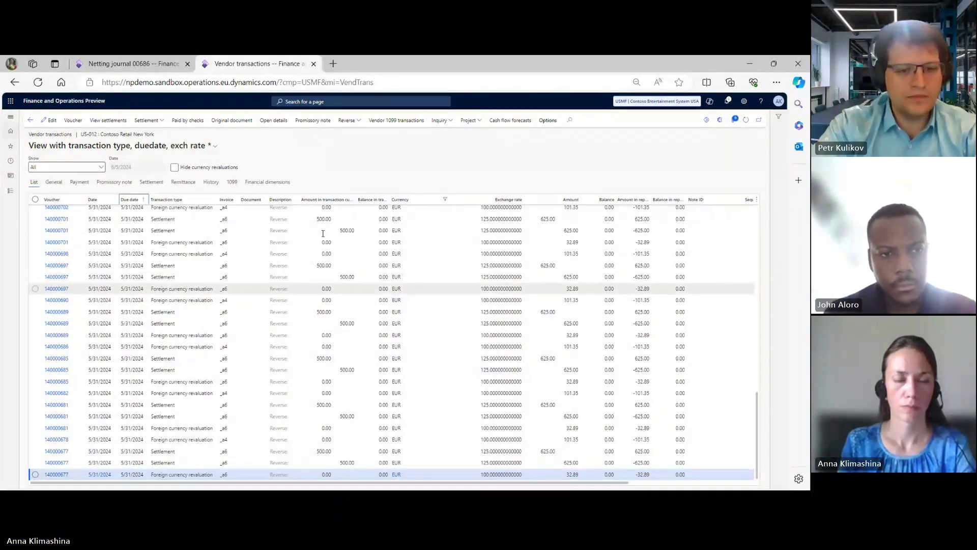
scroll(232, 297, up, 1)
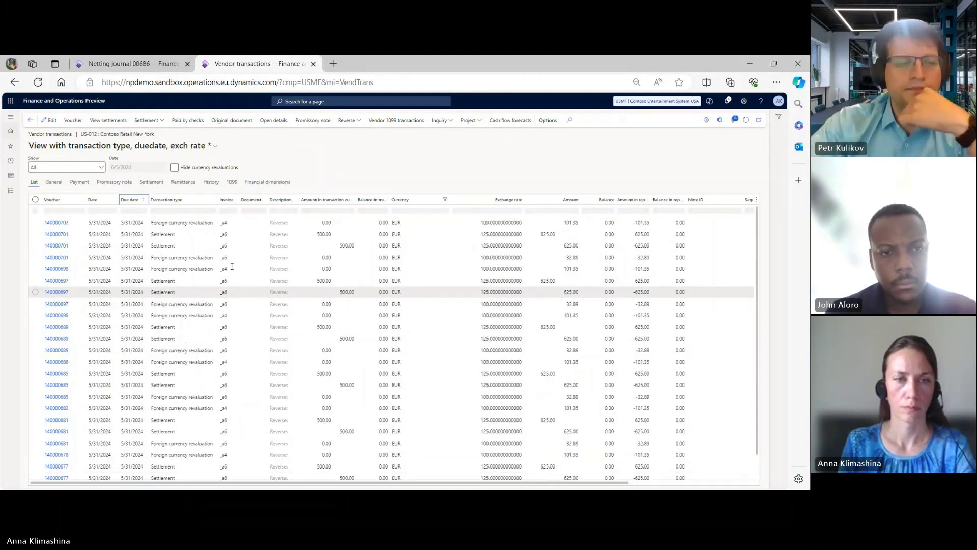
scroll(232, 261, up, 2)
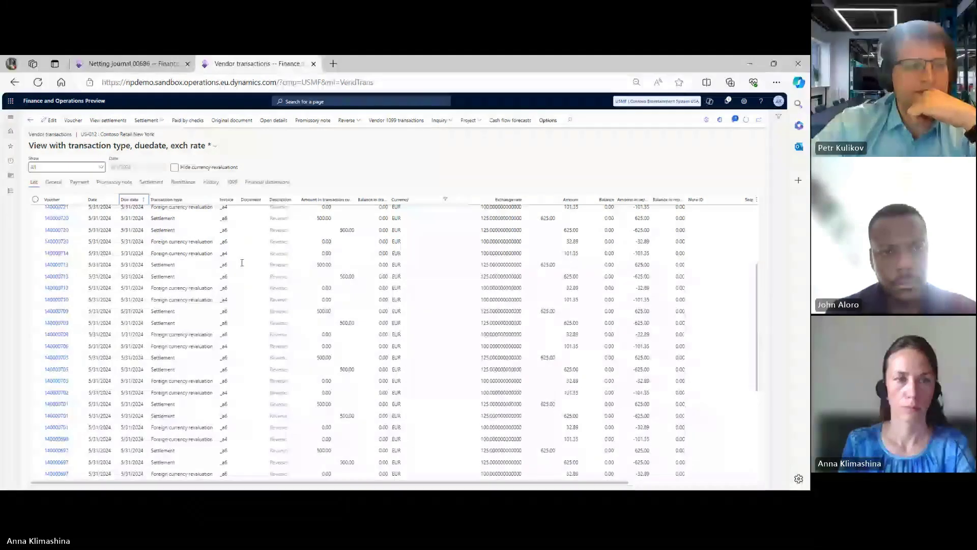
scroll(242, 265, up, 1)
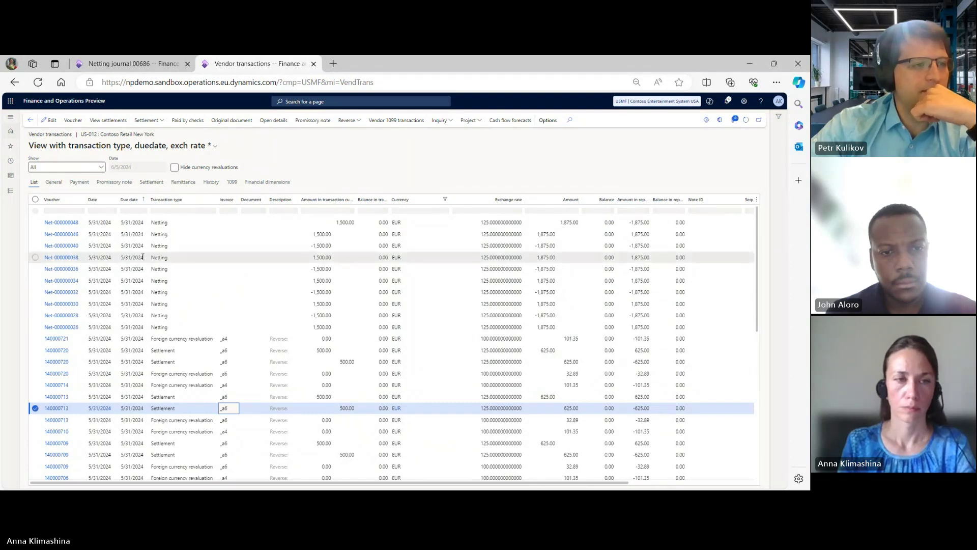
scroll(212, 238, up, 1)
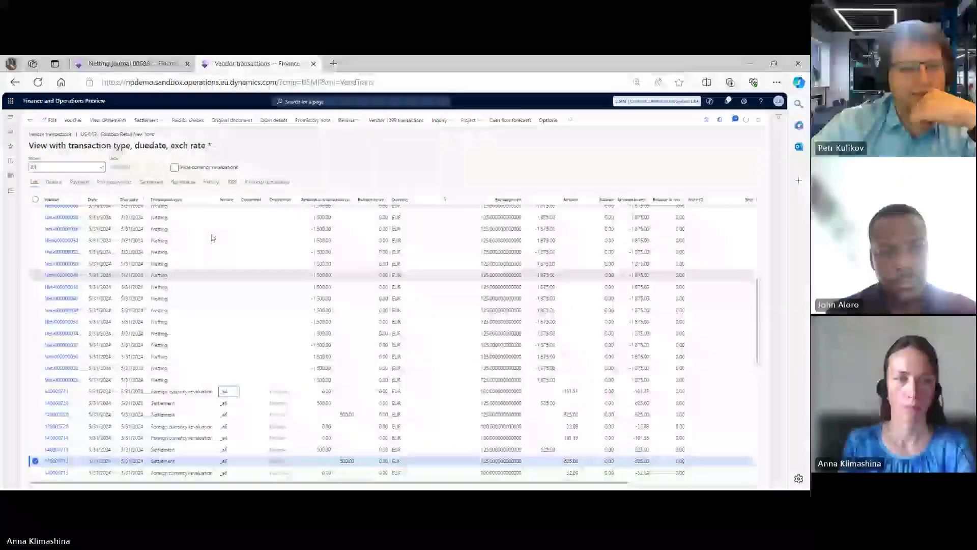
scroll(194, 240, up, 4)
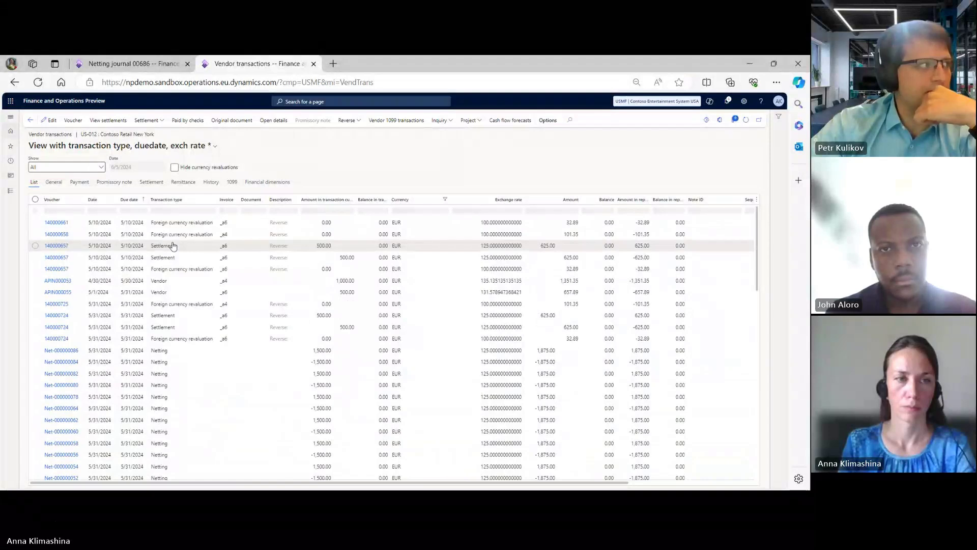
click(181, 269)
click(196, 360)
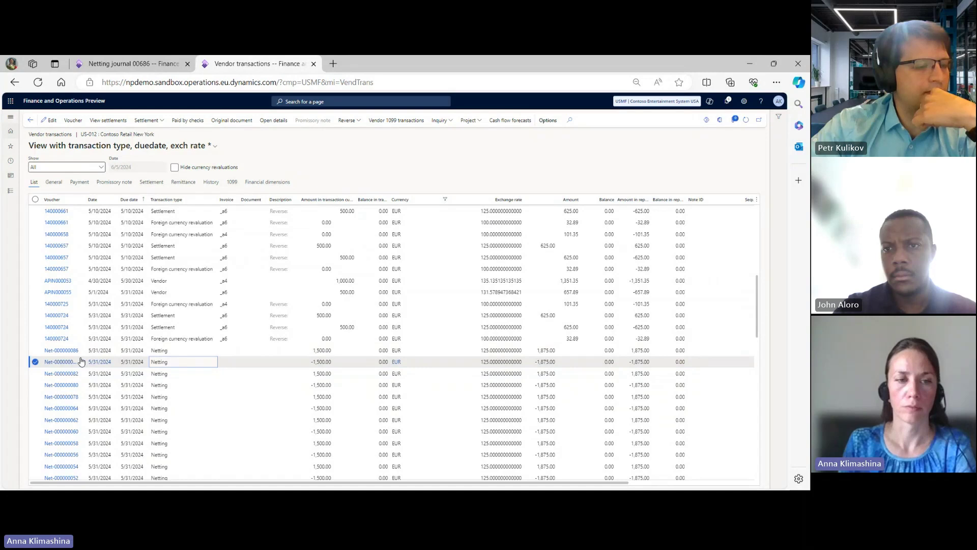
click(325, 351)
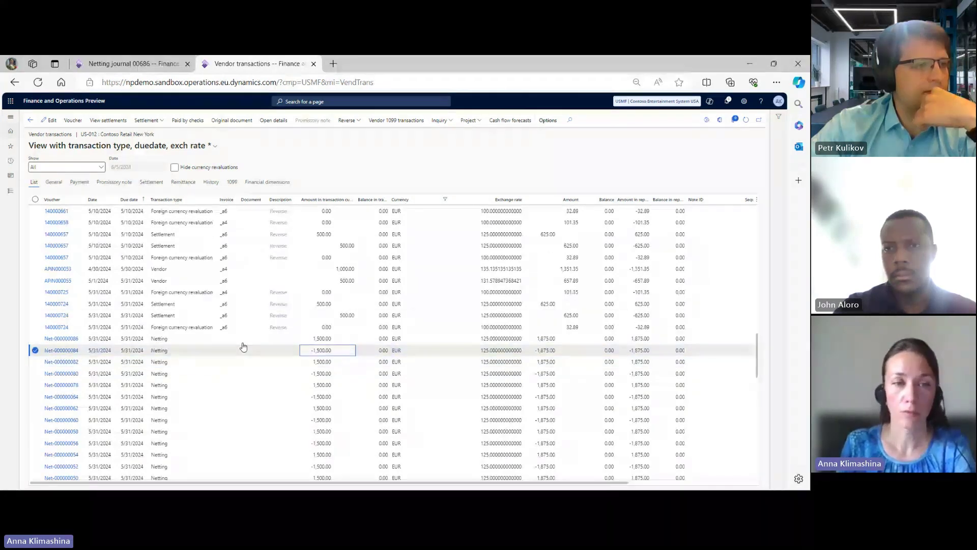
click(168, 340)
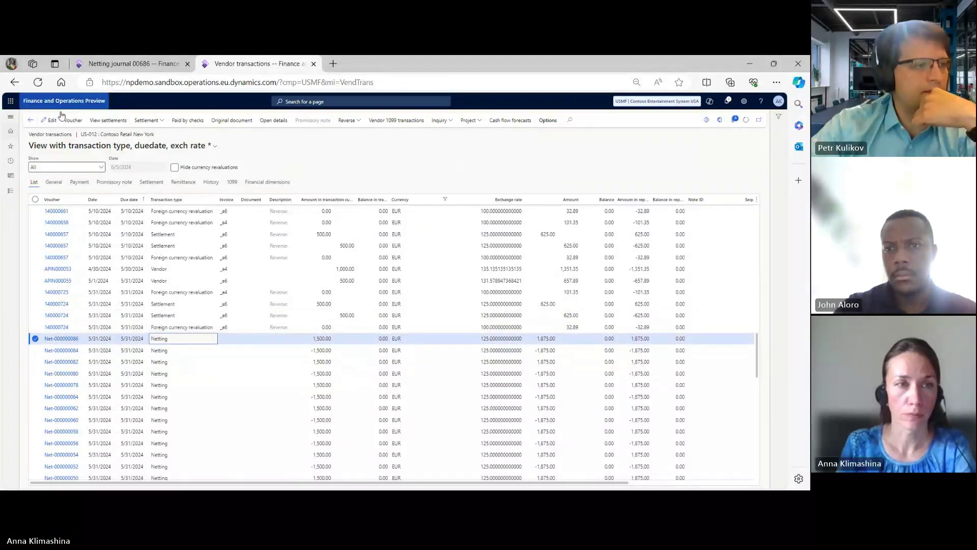
View the voucher transactions of Net-000000086, inspect the Bridging ledger account line, and return to the vendor transactions.
click(360, 346)
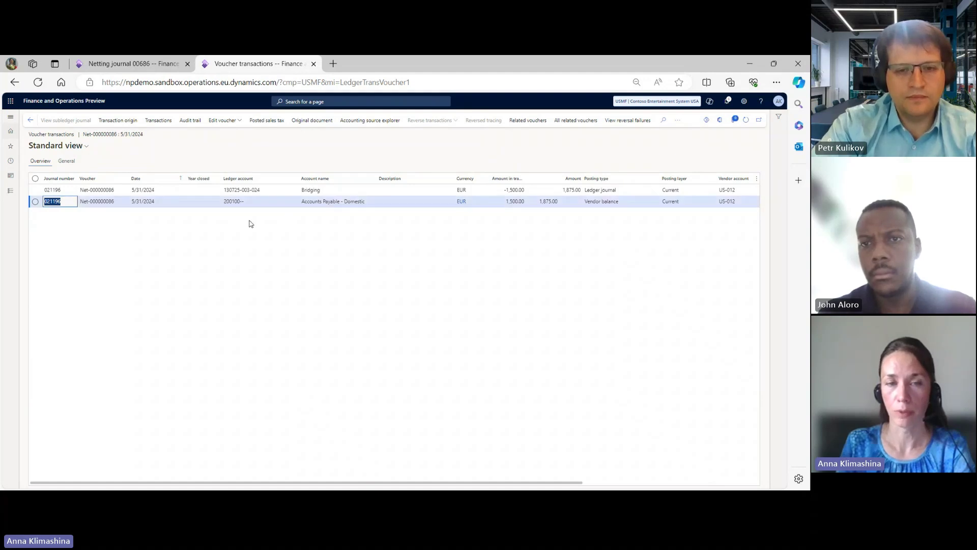
click(242, 189)
mouse_move(243, 192)
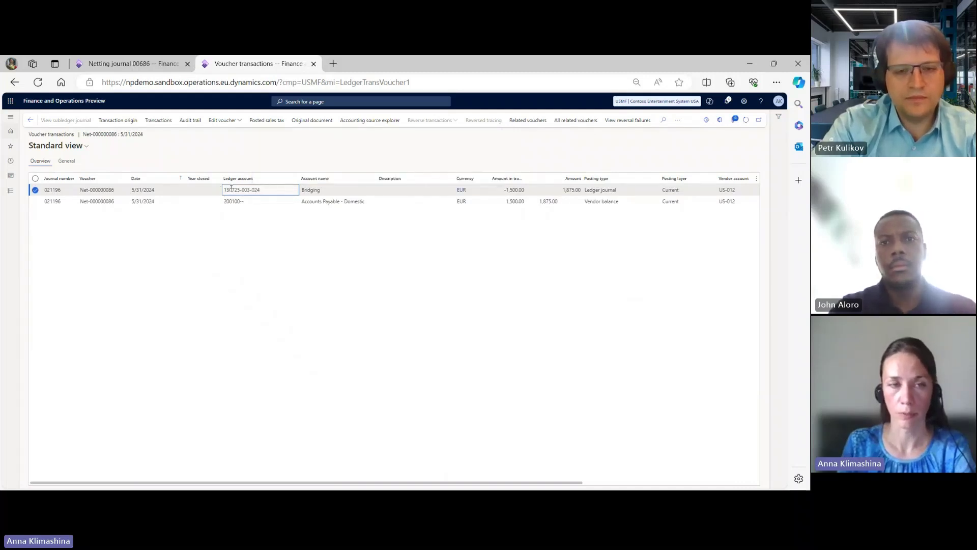
click(30, 120)
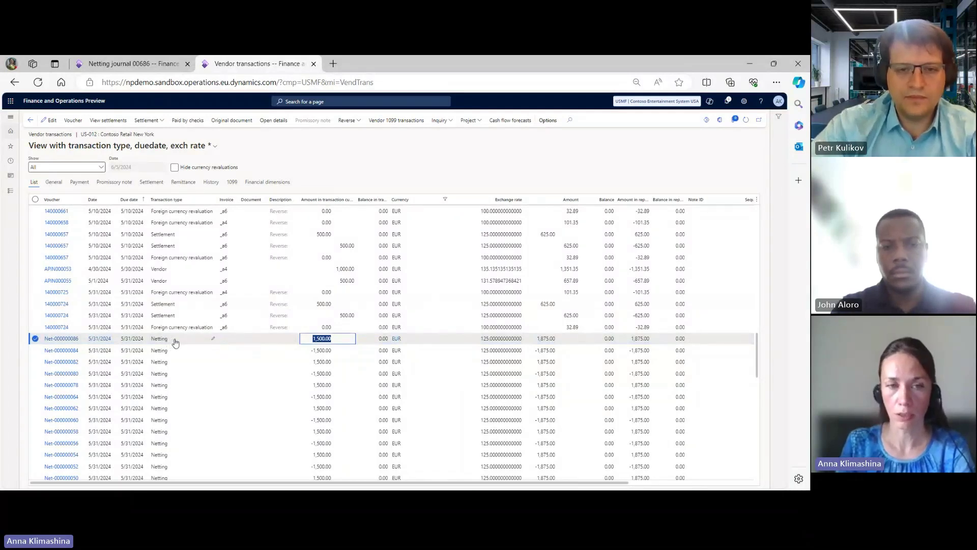
View the settlement history of netting transaction Net-000000086 and return to the vendor transactions.
click(151, 122)
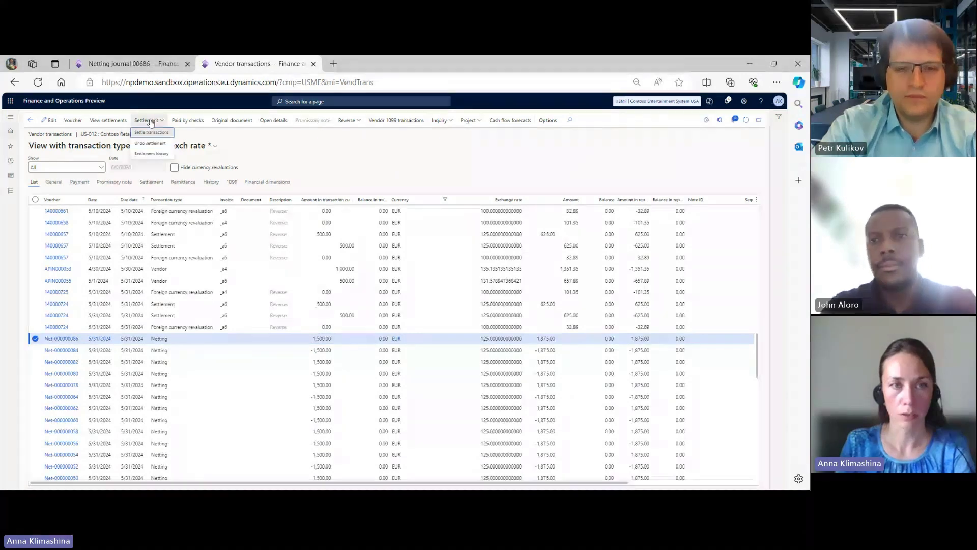
click(153, 154)
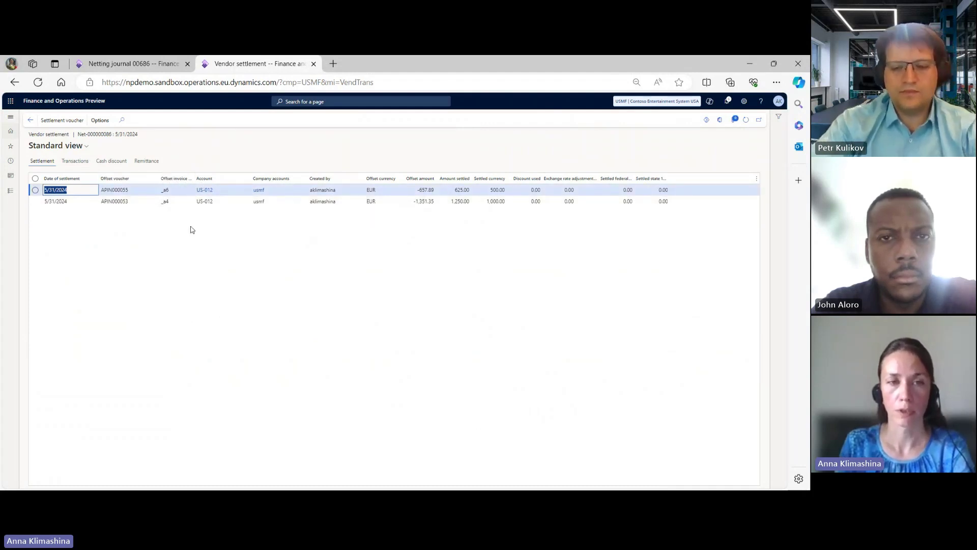
click(30, 121)
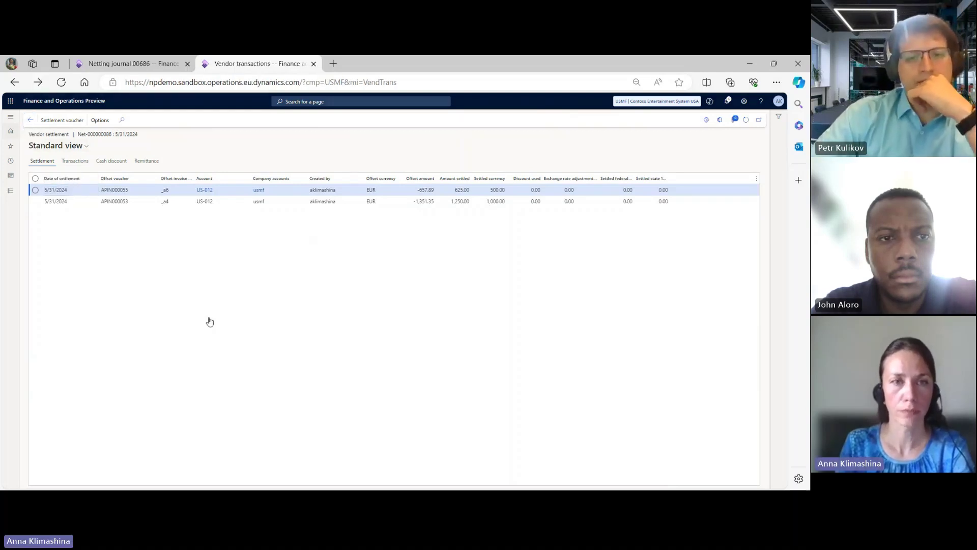
Return to customer and vendor balance netting and find journal 00686 in the netting history.
click(122, 65)
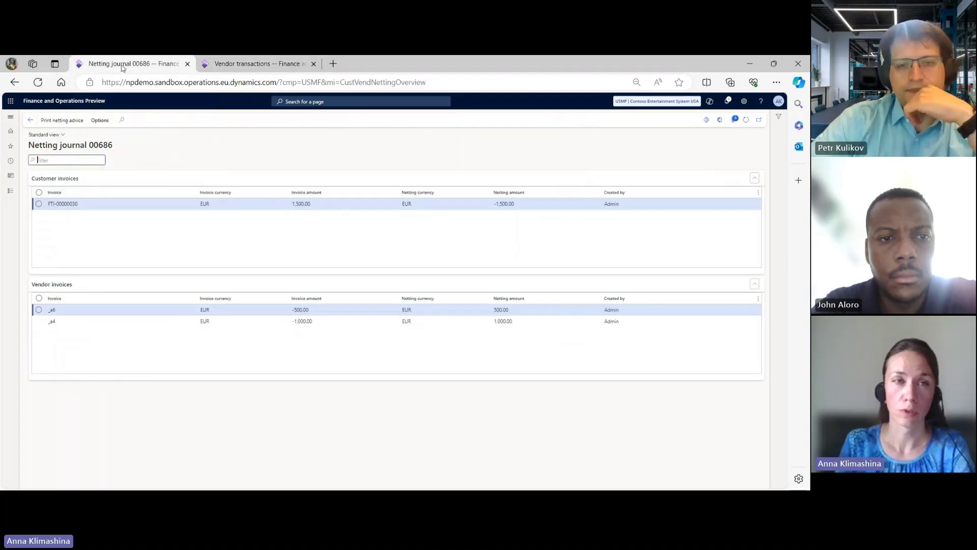
click(11, 117)
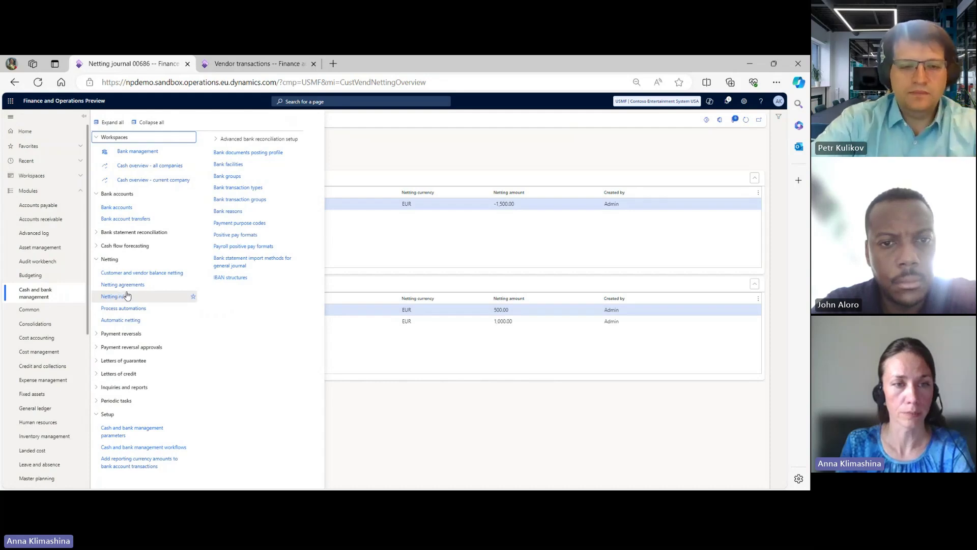
click(135, 273)
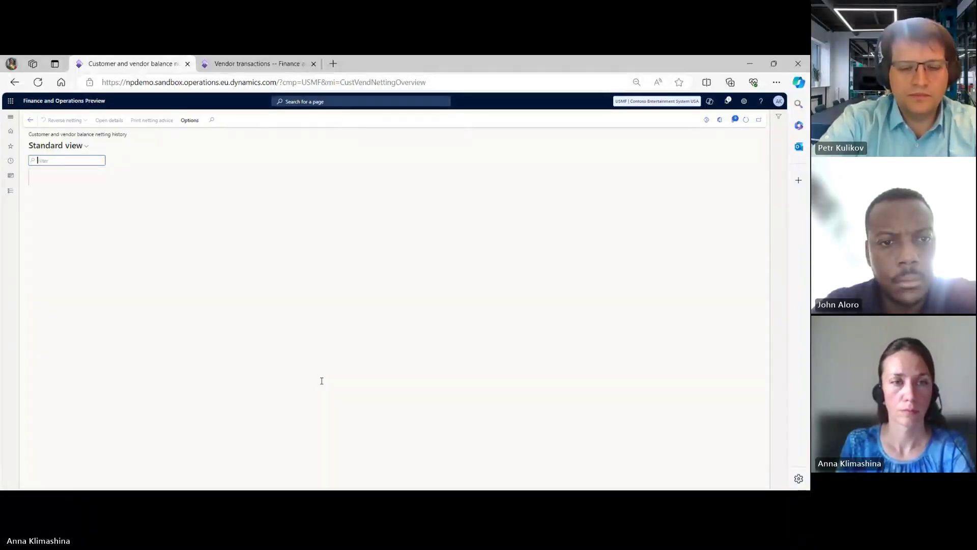
scroll(408, 487, down, 3)
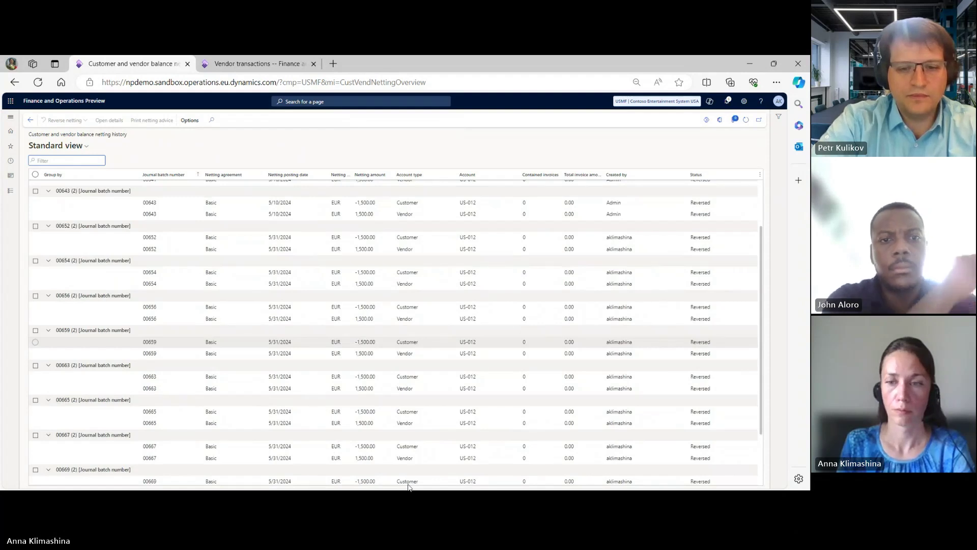
scroll(509, 464, down, 2)
scroll(712, 452, down, 2)
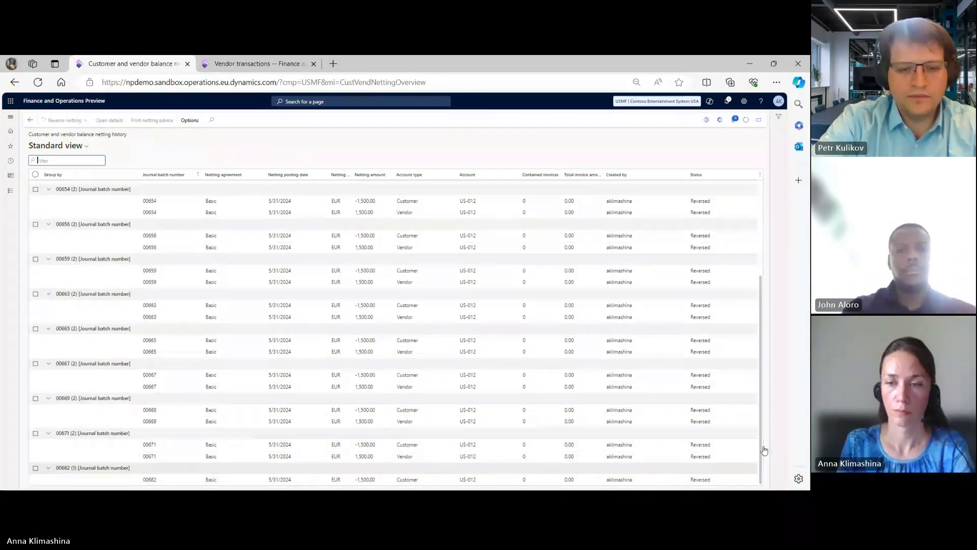
scroll(764, 450, down, 3)
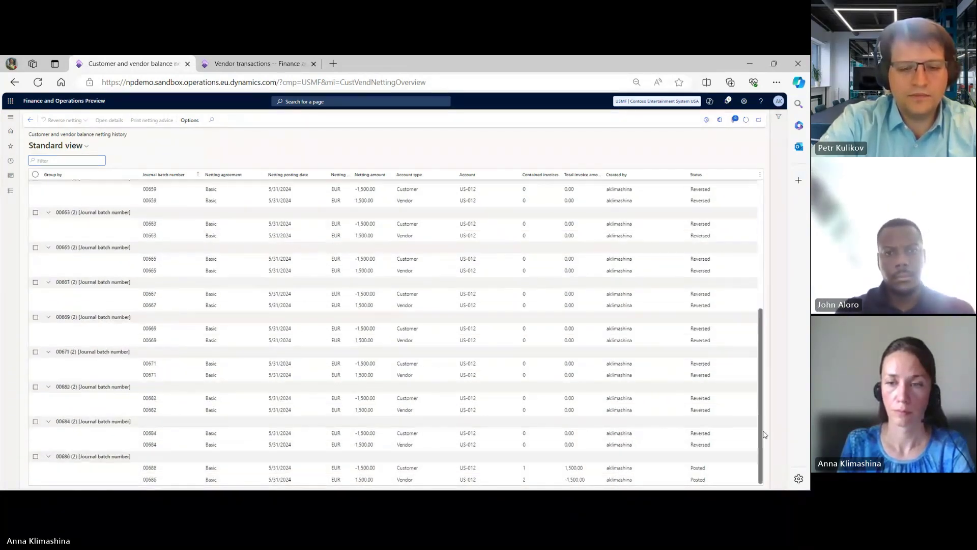
Generate the netting advice for the posted customer line of journal 00686, review it, and return to the history.
click(706, 468)
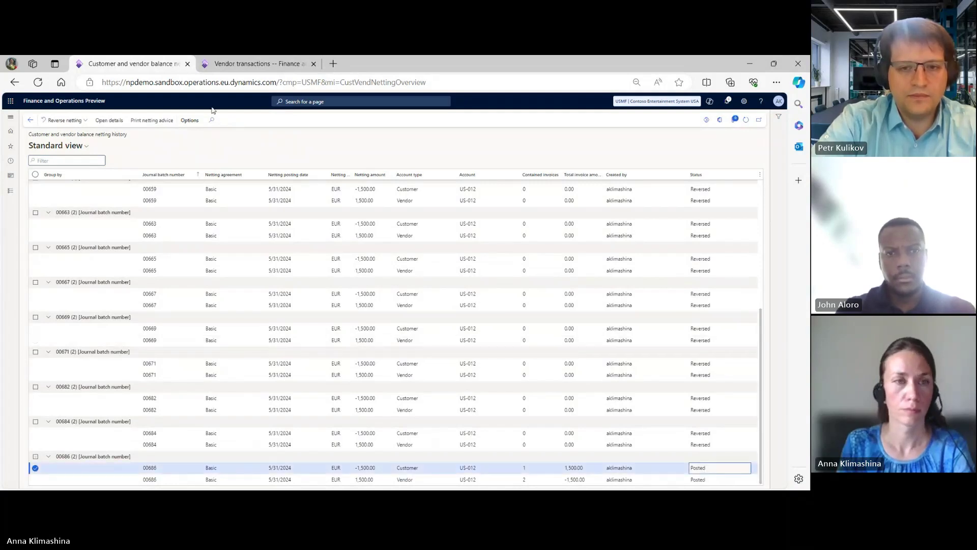
click(164, 126)
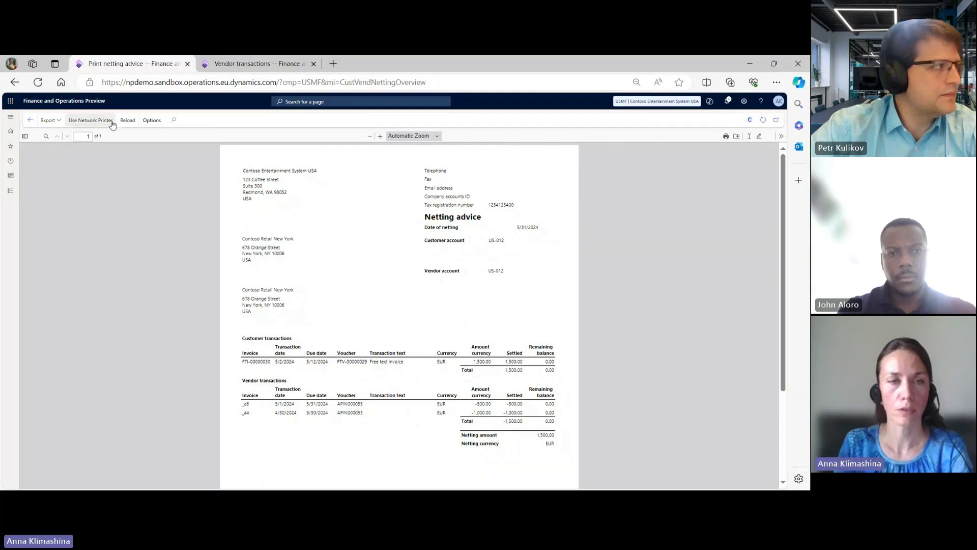
click(14, 82)
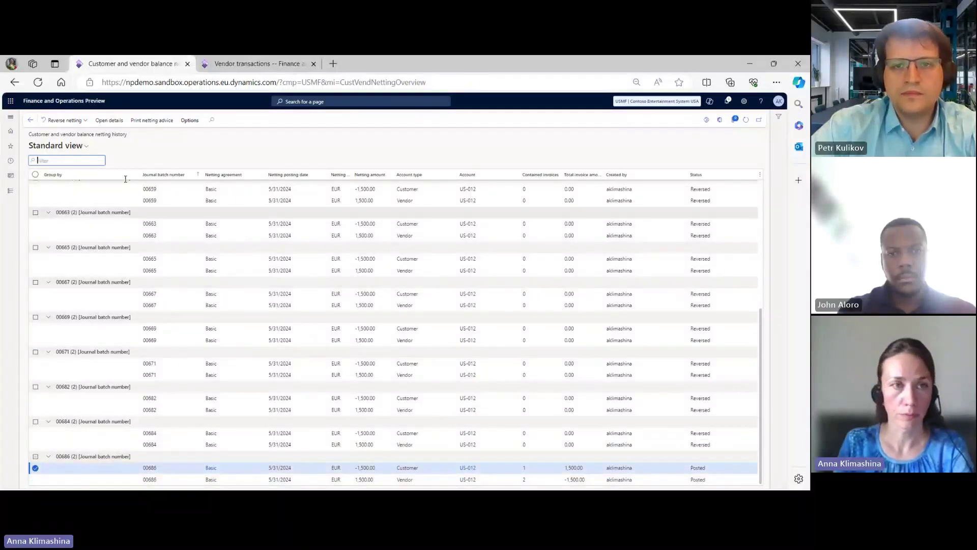
Reverse the posted netting journal 00686 with the option to use existing dates for reversal set to Yes.
click(77, 120)
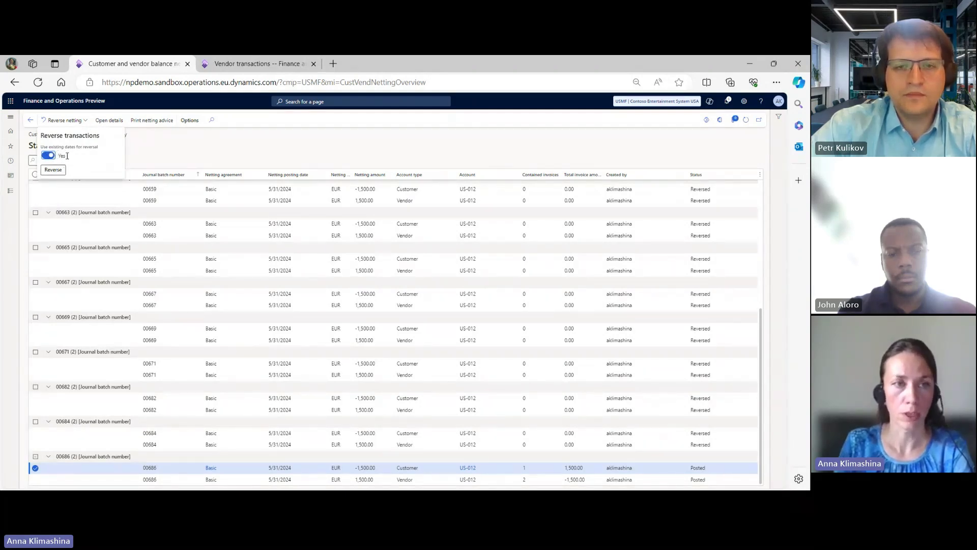
click(53, 169)
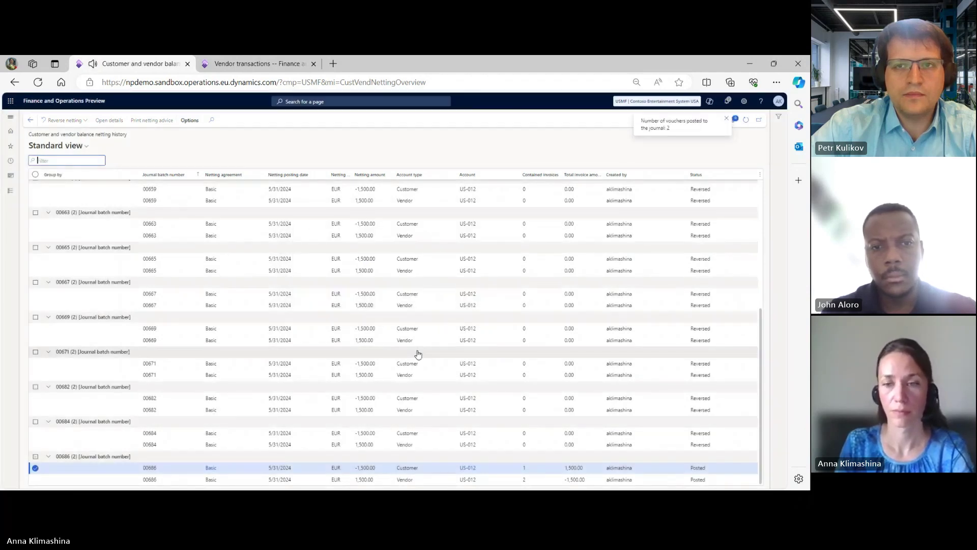
scroll(484, 371, up, 2)
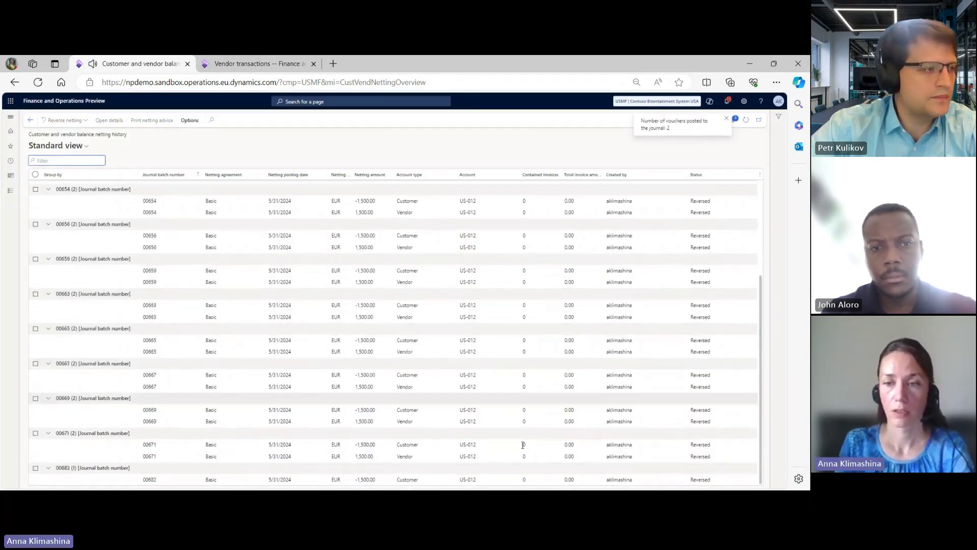
scroll(728, 467, down, 1)
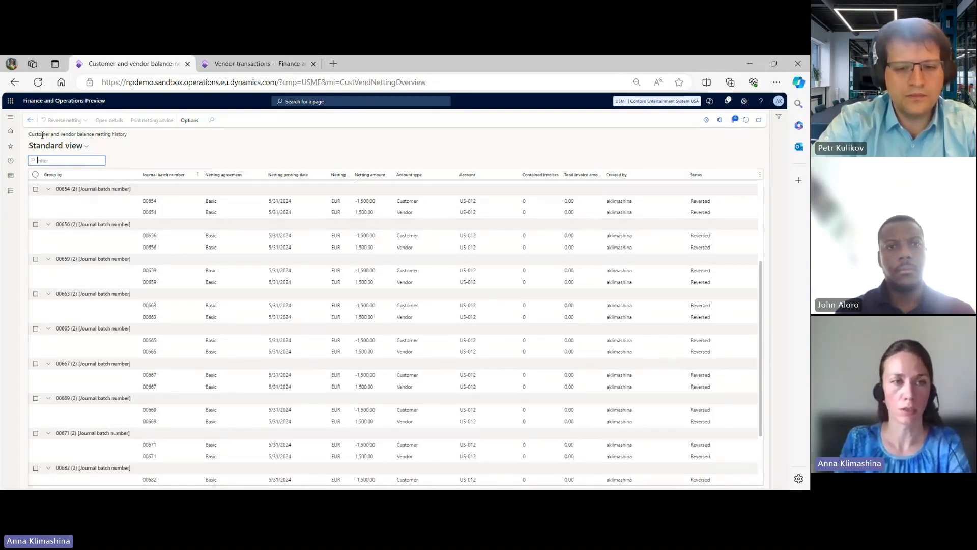
Open the netting rules in Cash and bank management.
click(12, 118)
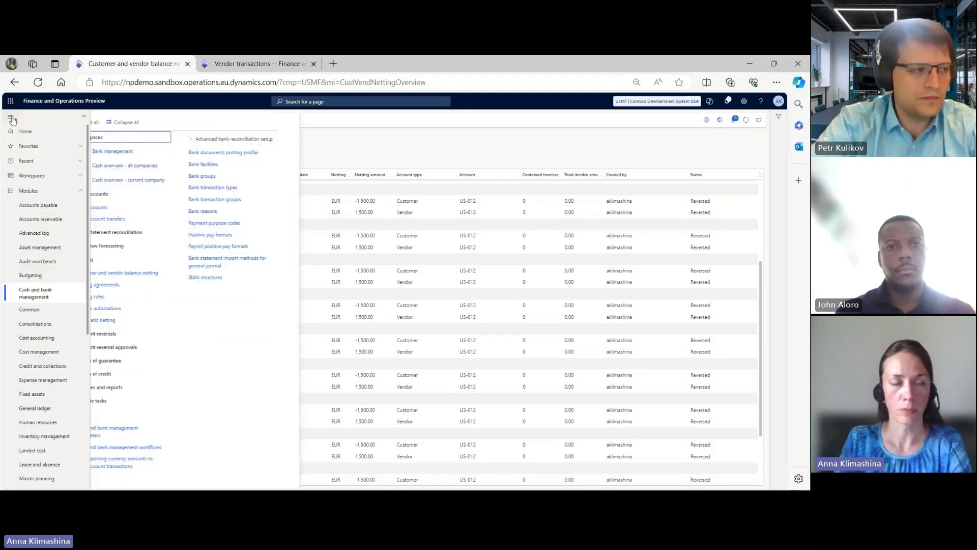
click(117, 300)
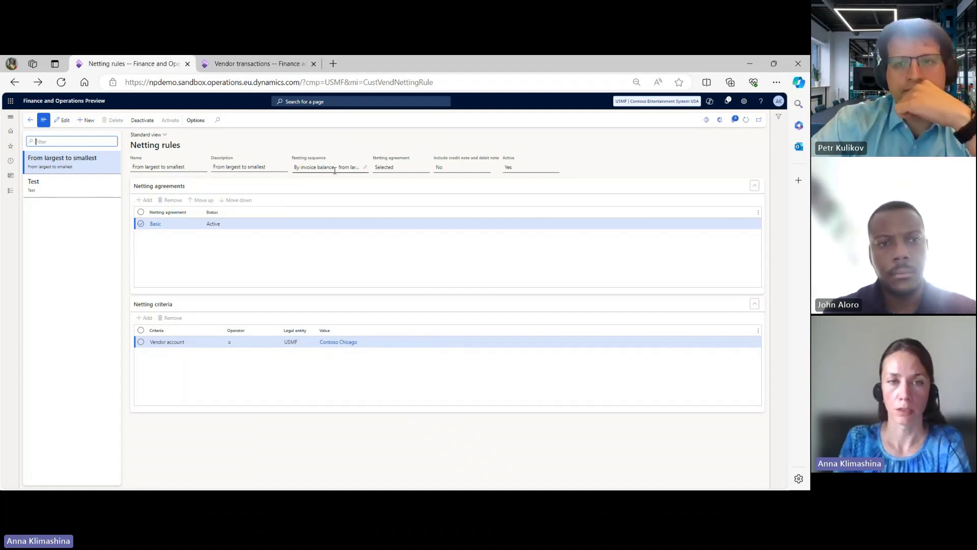
Examine the netting sequence options available for the Test rule, then return to the From largest to smallest rule.
click(84, 190)
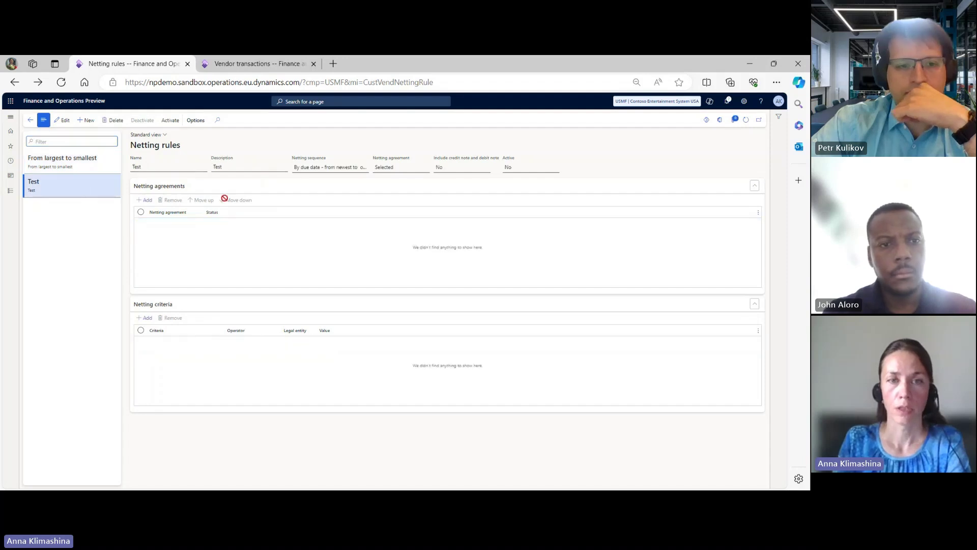
click(366, 170)
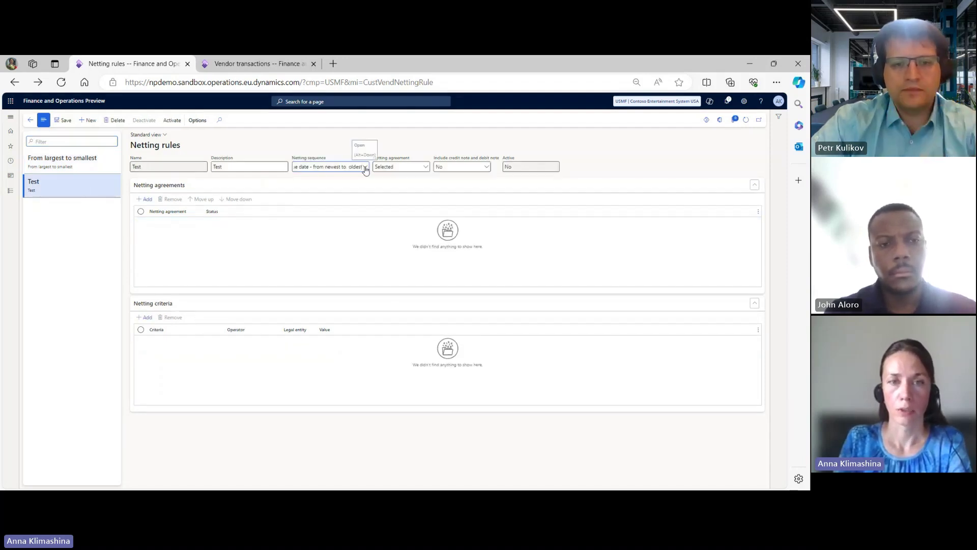
click(366, 168)
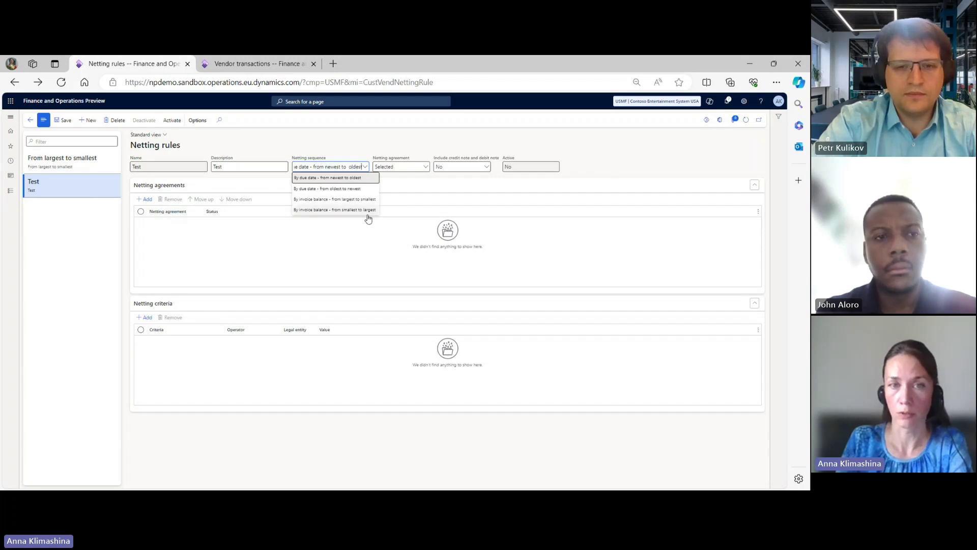
click(66, 161)
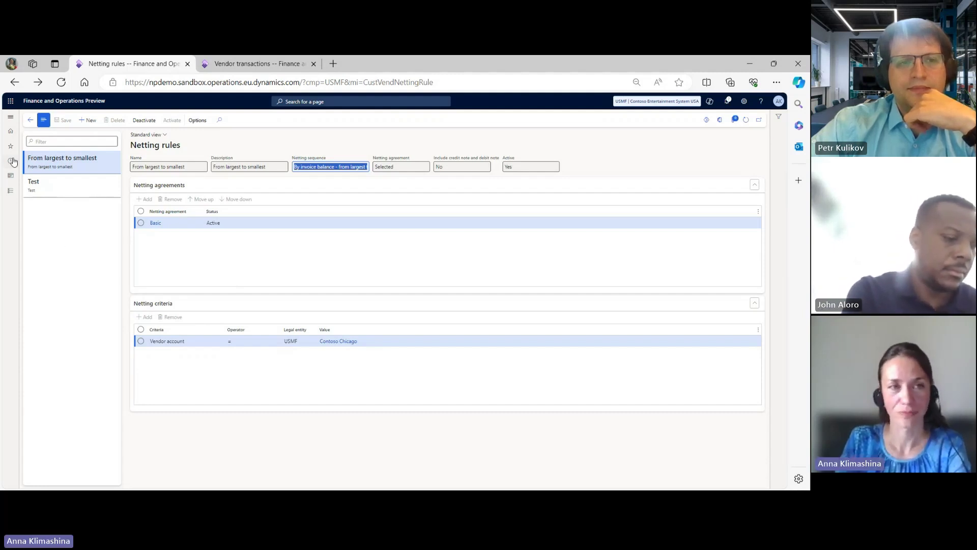
Return to customer and vendor balance netting and select the EUR line of the Basic netting agreement.
click(10, 118)
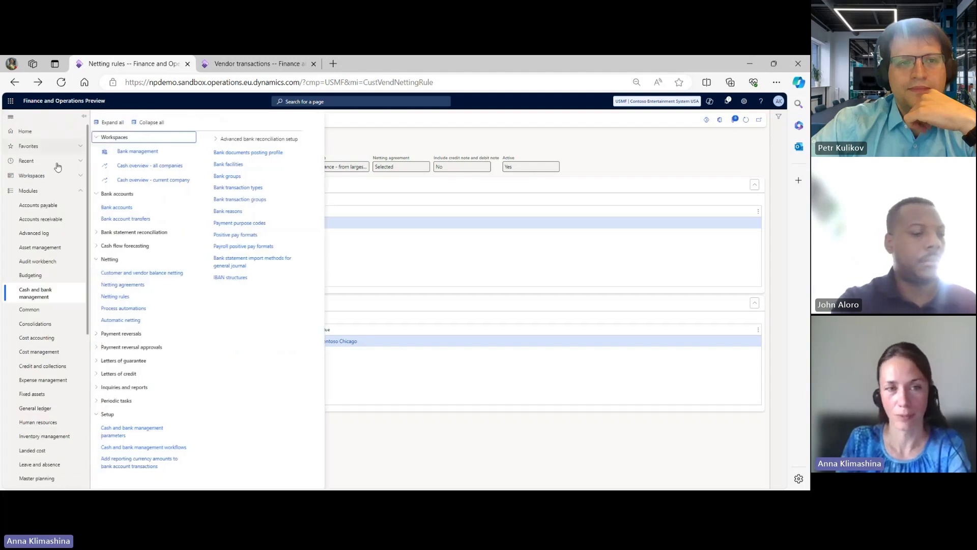
click(135, 274)
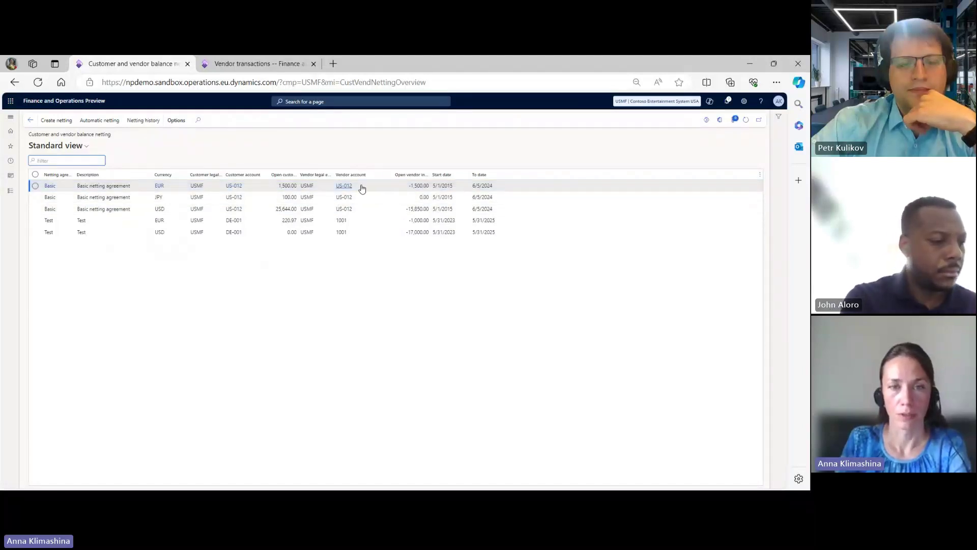
mouse_move(377, 187)
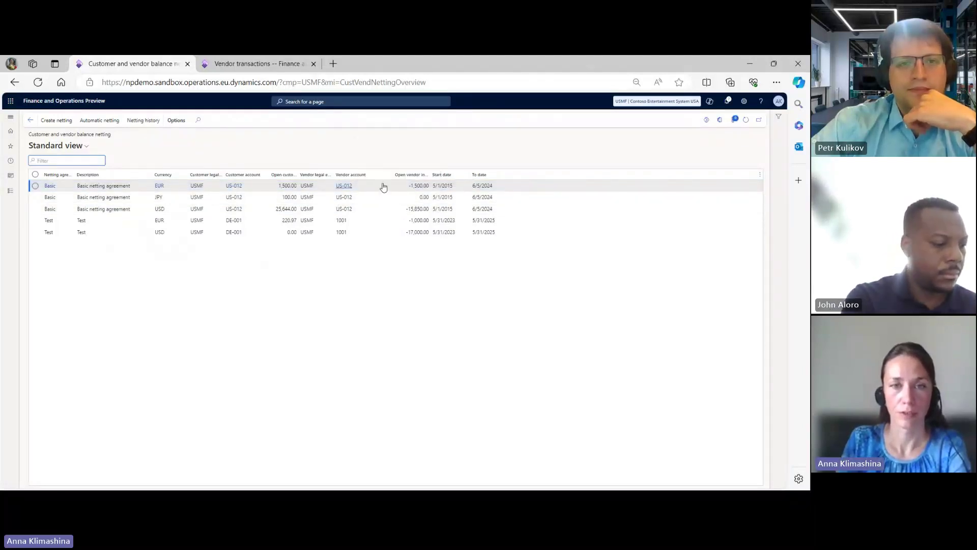
click(383, 188)
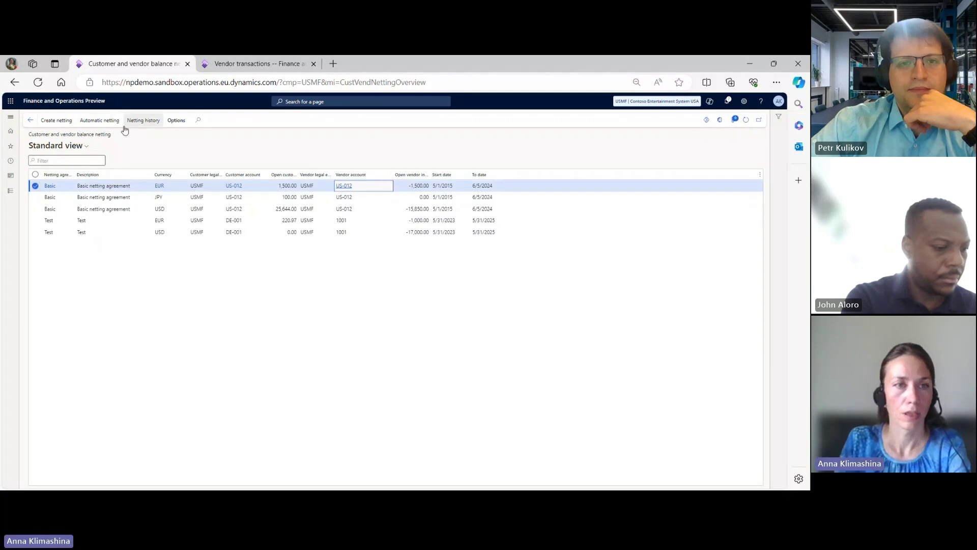
Go through the automatic netting parameters with the From largest to smallest rule, set Preview before posting to Yes, and cancel.
click(100, 122)
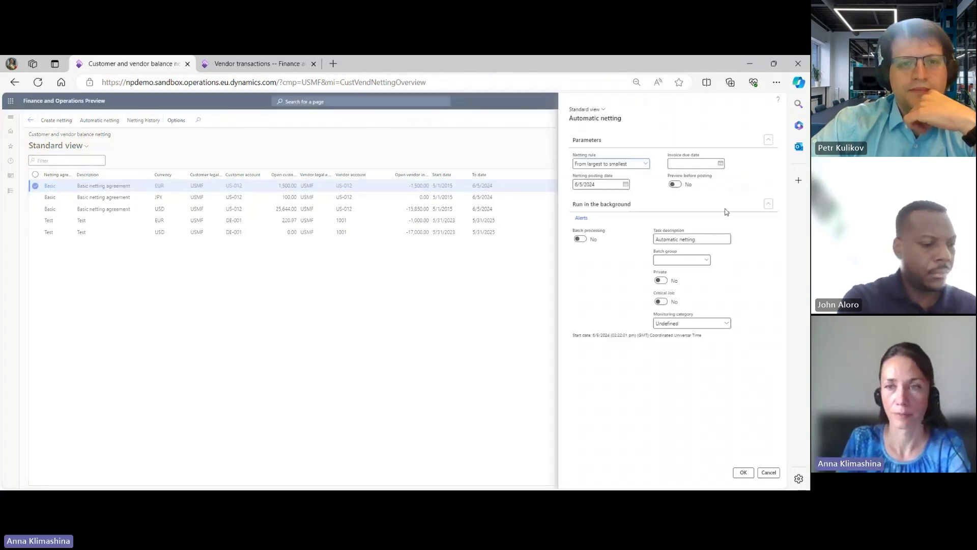
click(646, 164)
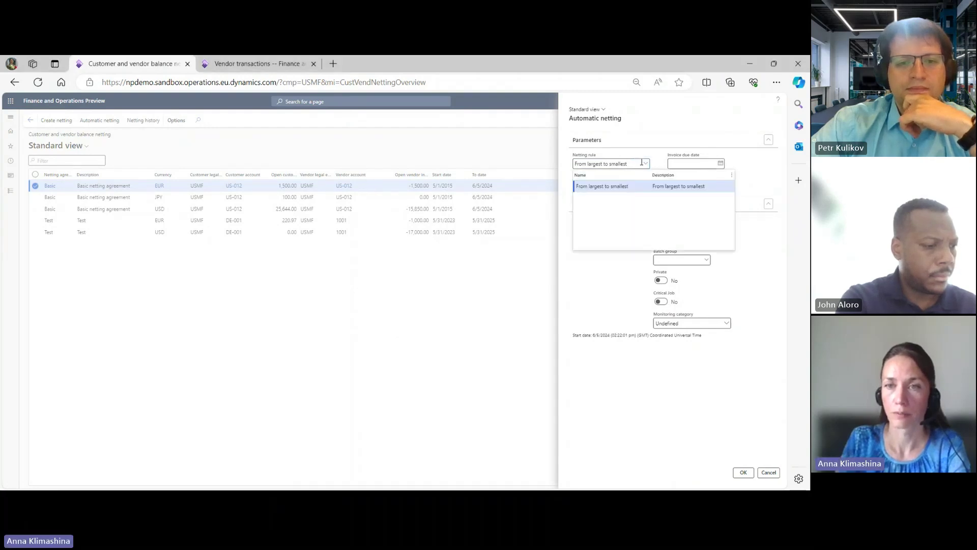
click(593, 184)
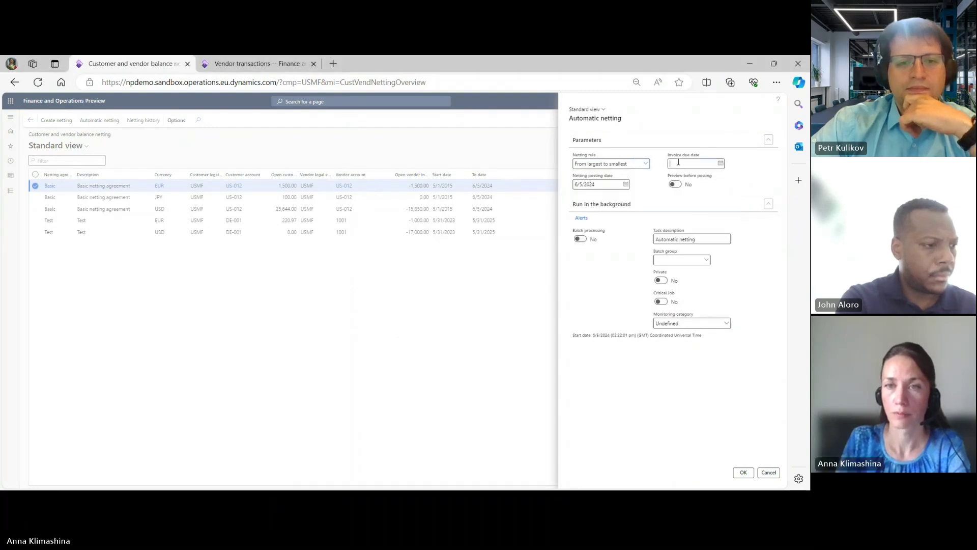
click(626, 184)
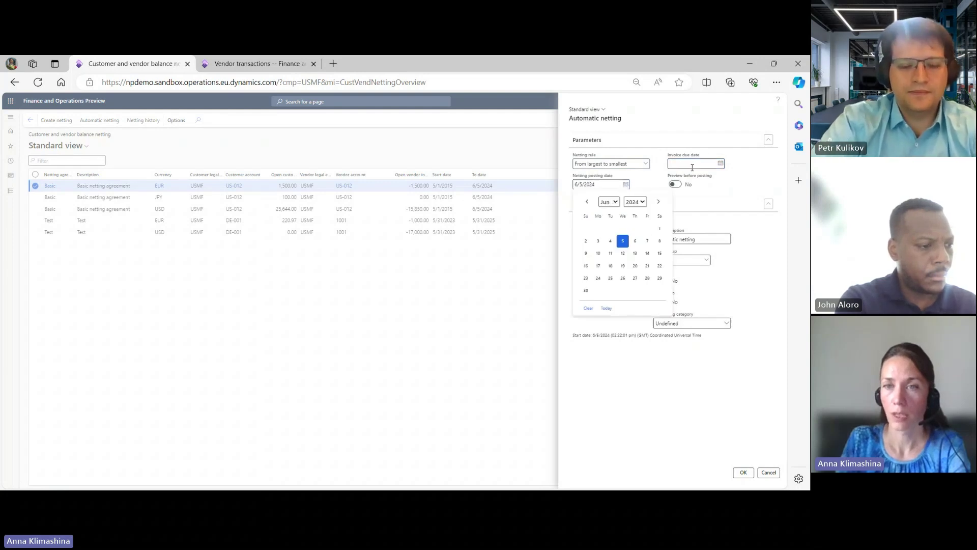
click(709, 163)
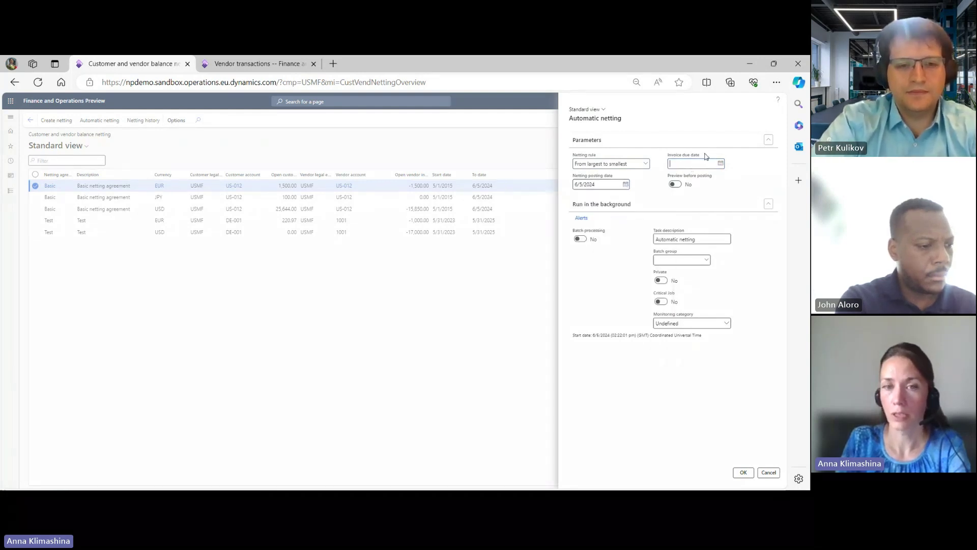
click(680, 185)
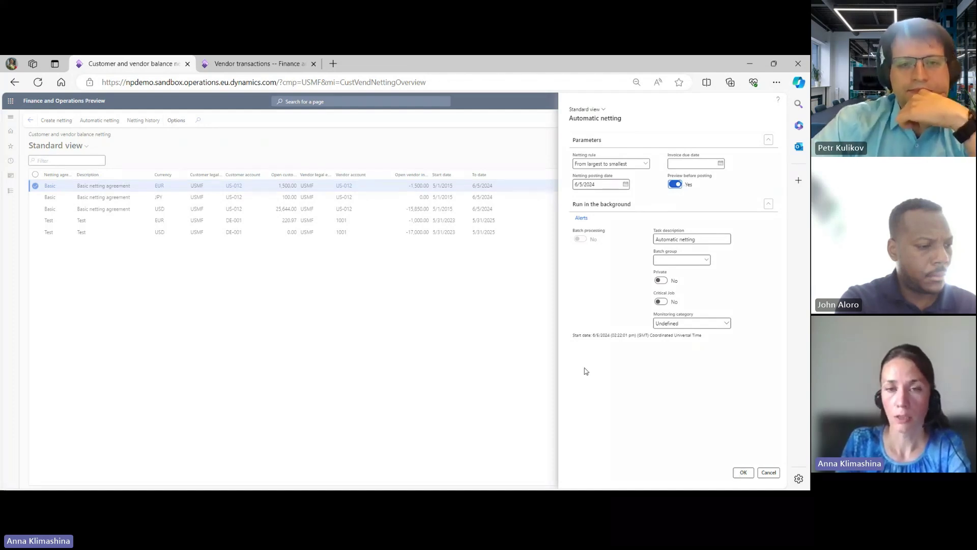
click(769, 474)
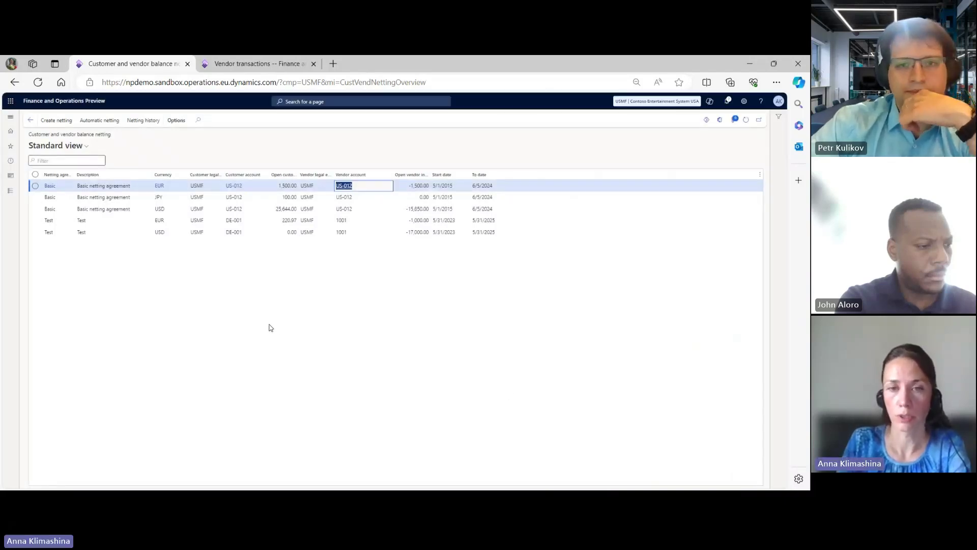
Open the netting process automations and check the Automatic netting schedule type for a new process automation.
click(9, 120)
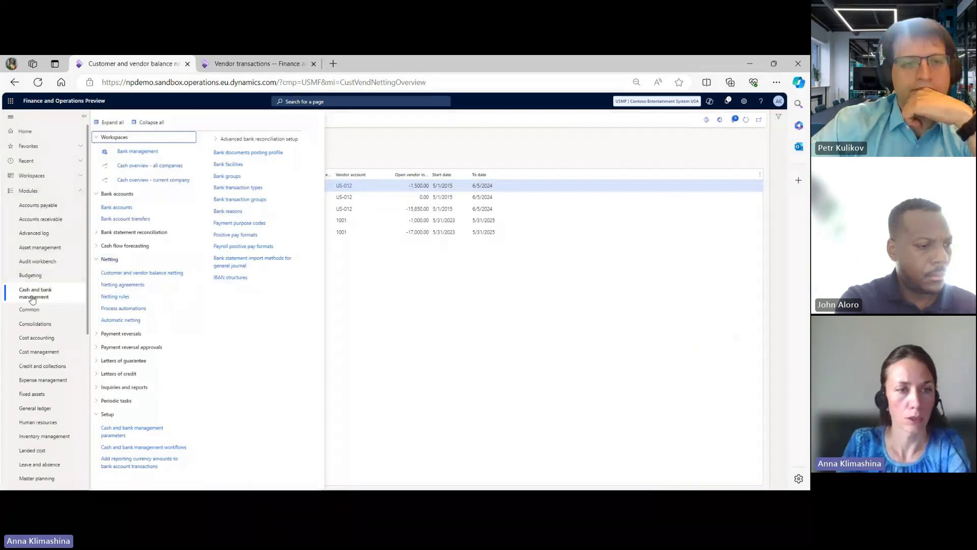
click(121, 310)
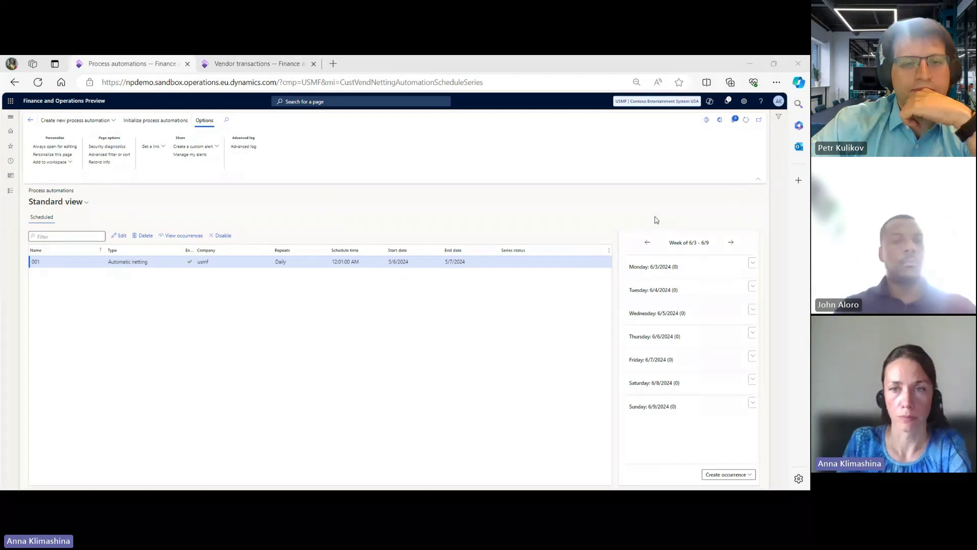
click(76, 121)
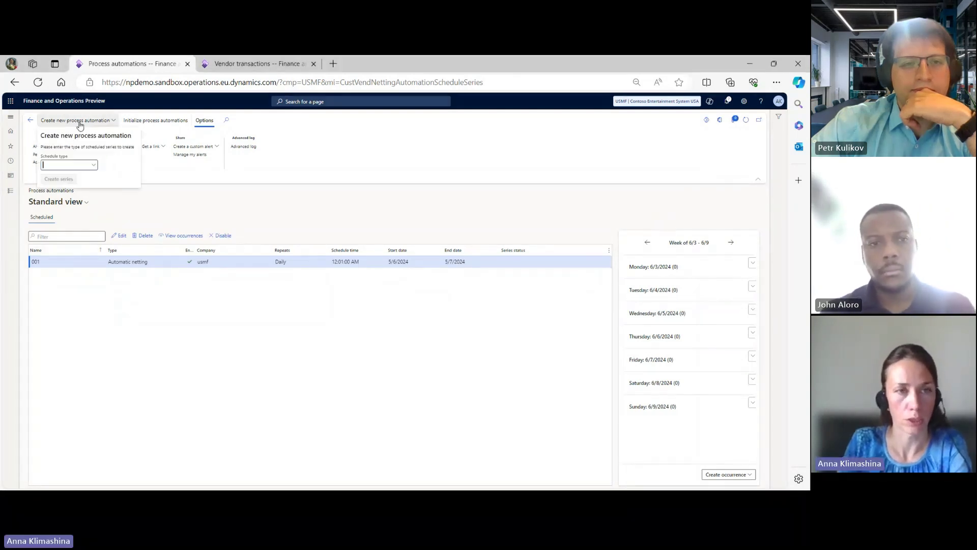
click(92, 167)
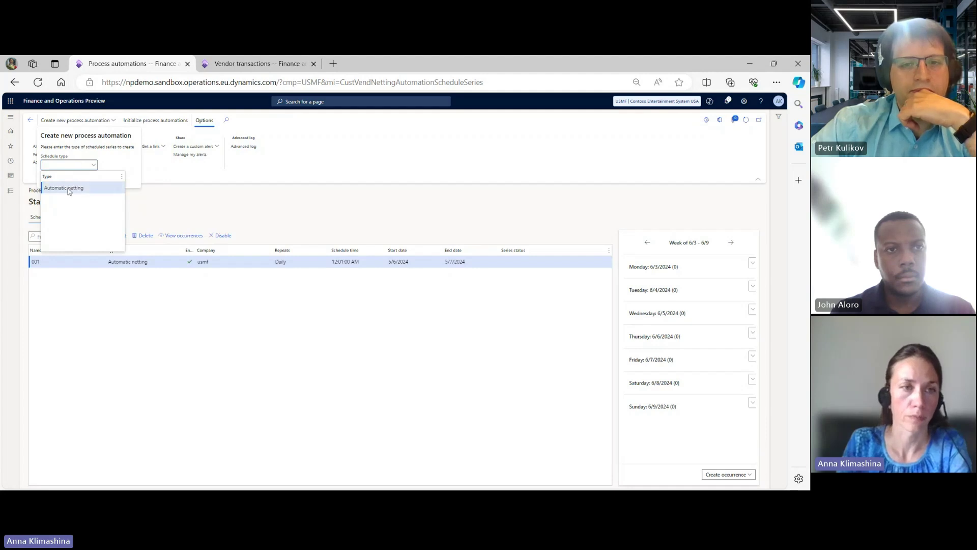
click(70, 188)
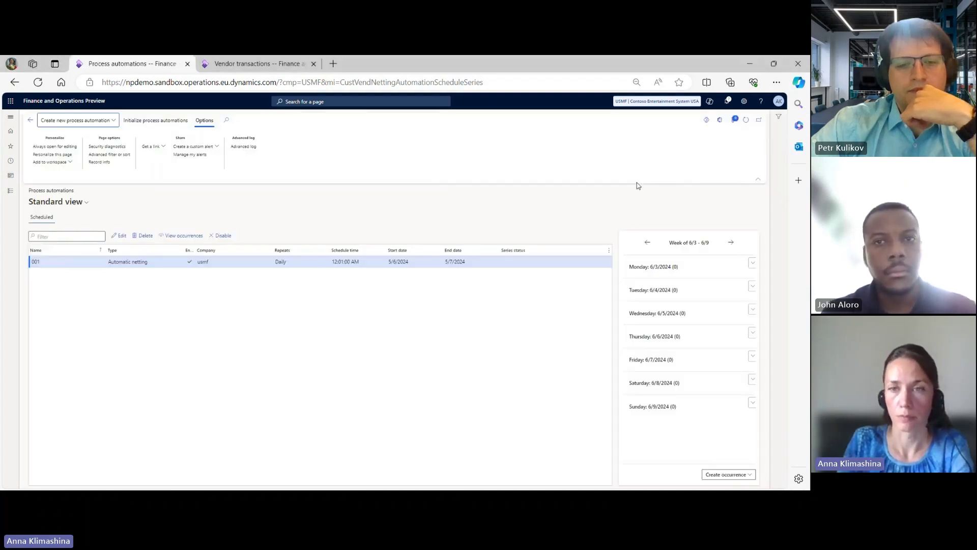
Go back to the week of 5/6 - 5/12 in the process automation calendar to view the automatic netting occurrences.
click(647, 245)
click(648, 244)
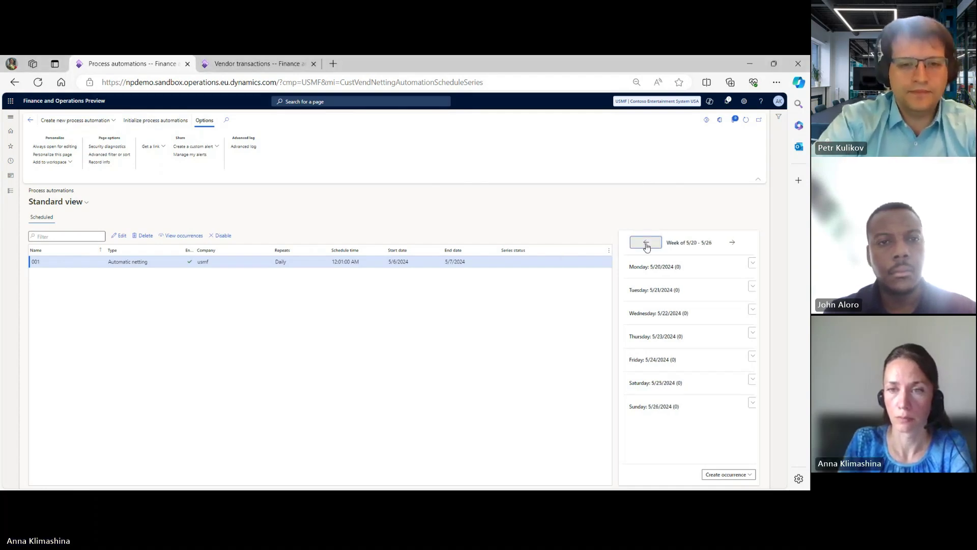
click(646, 245)
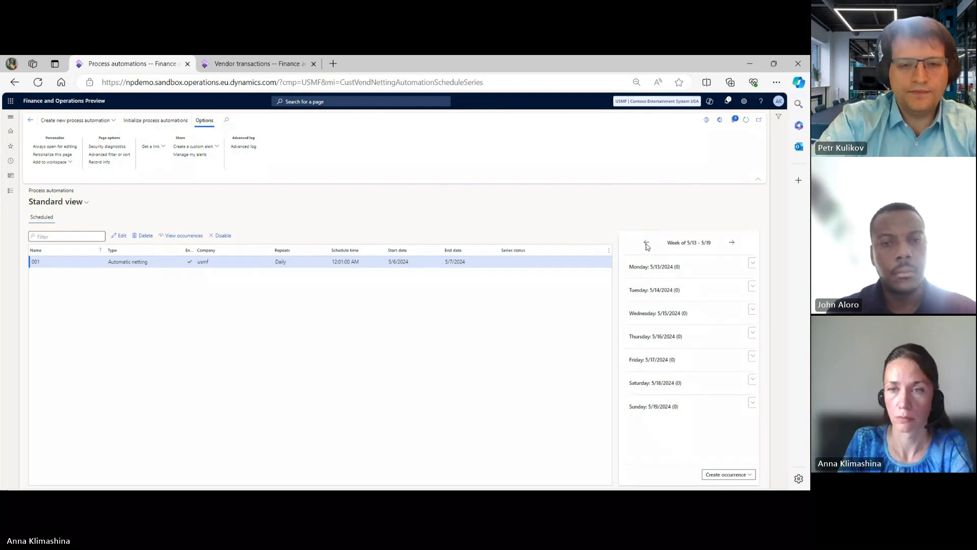
click(648, 244)
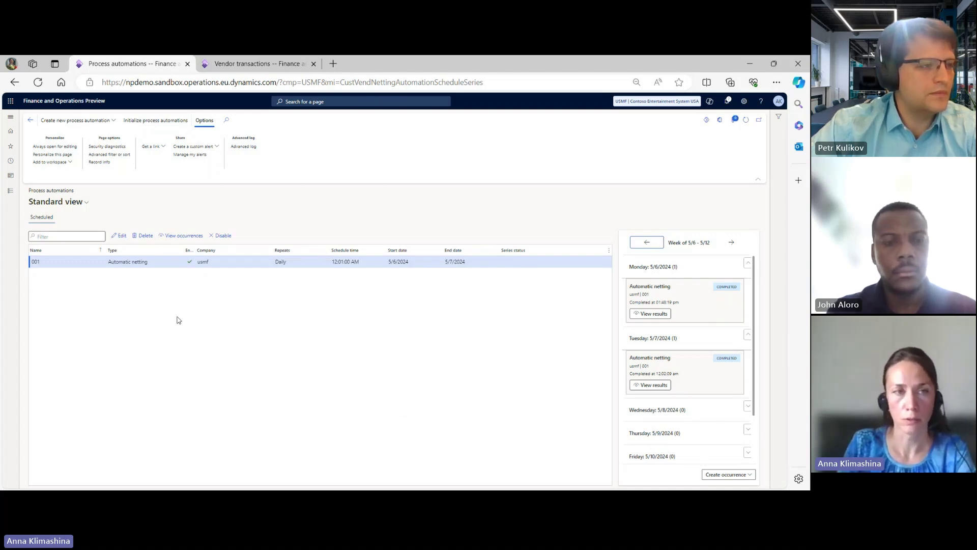
Open the general ledger trial balance, calculate balances by main account from 1/1/2024 to 12/31/2024, and select the Bridging account.
click(11, 120)
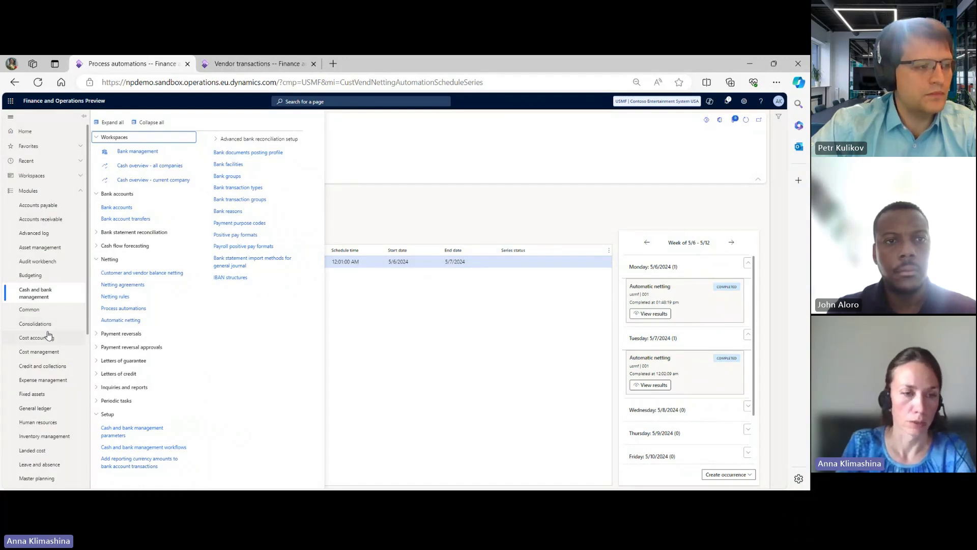
click(41, 410)
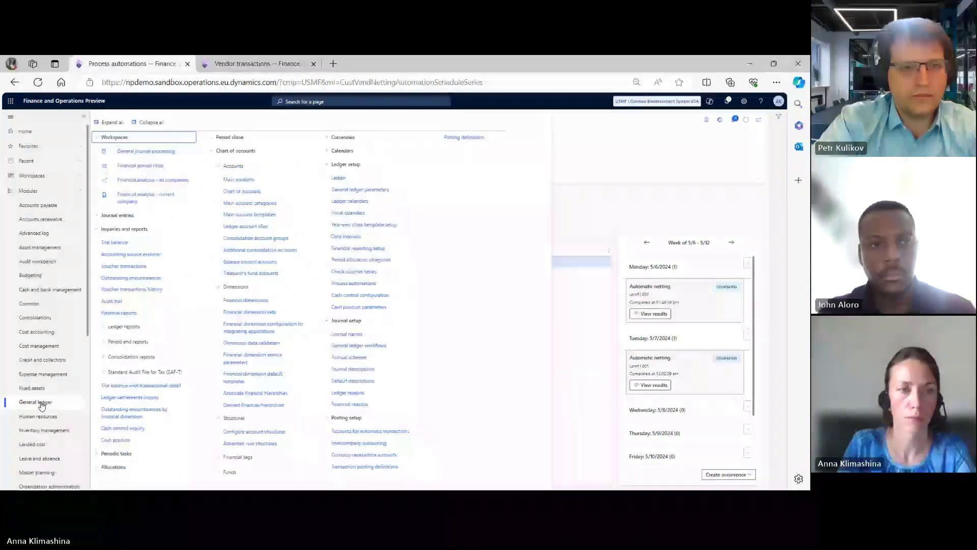
click(110, 243)
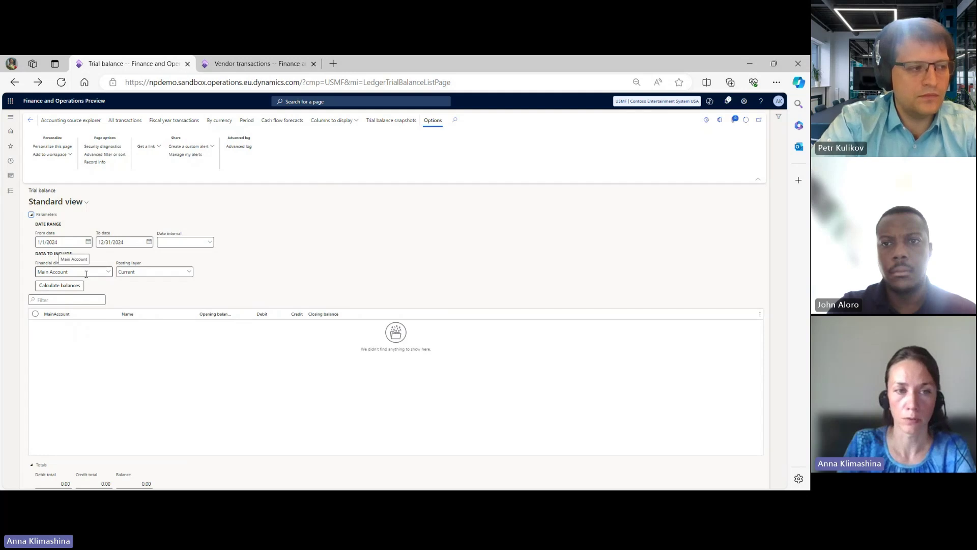
click(59, 285)
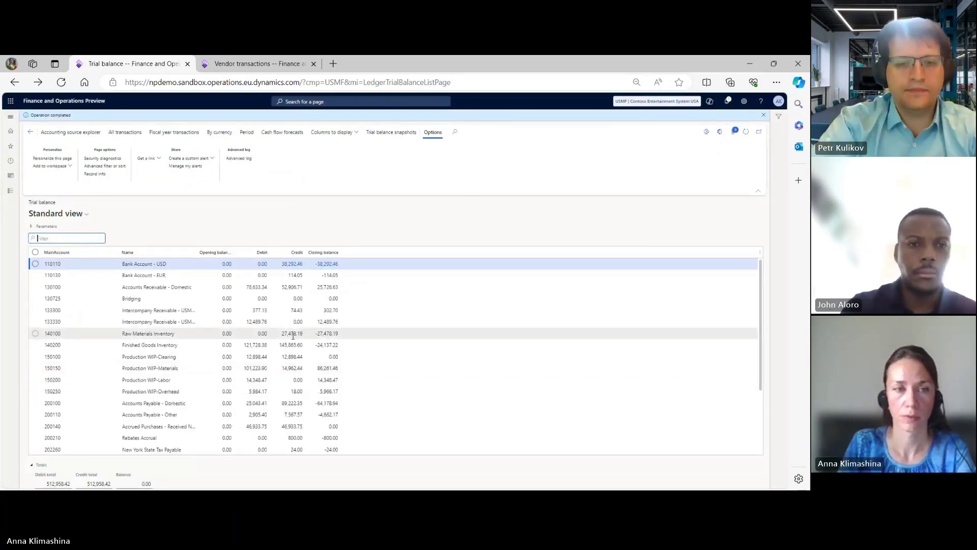
click(144, 297)
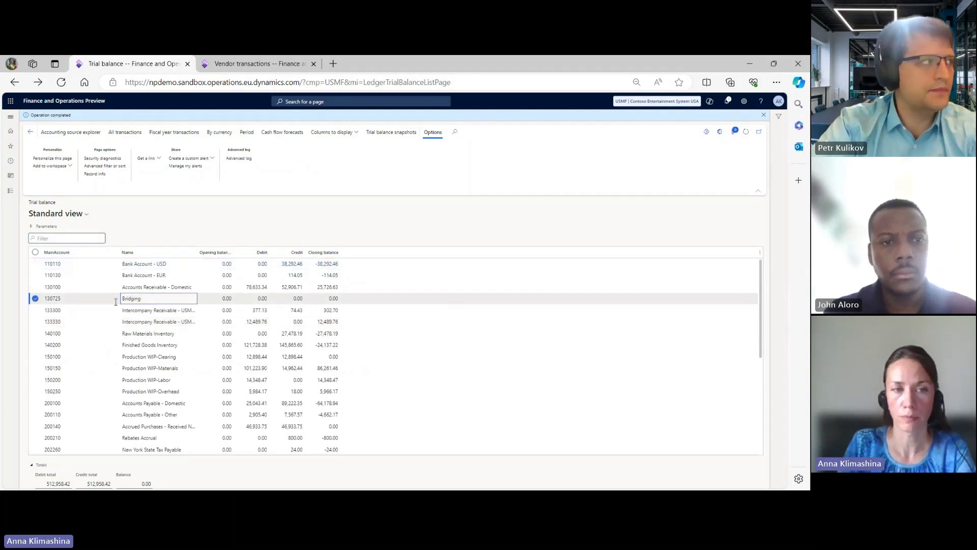